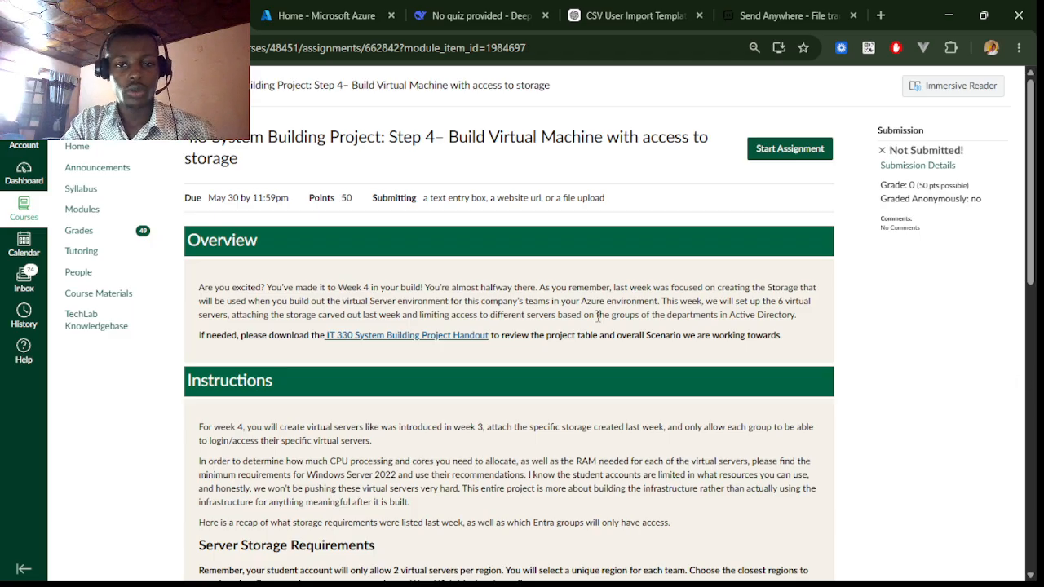
# - Switch to the Azure portal and open the Virtual machines list
pyautogui.scroll(-1, 597, 317)
pyautogui.scroll(1, 597, 317)
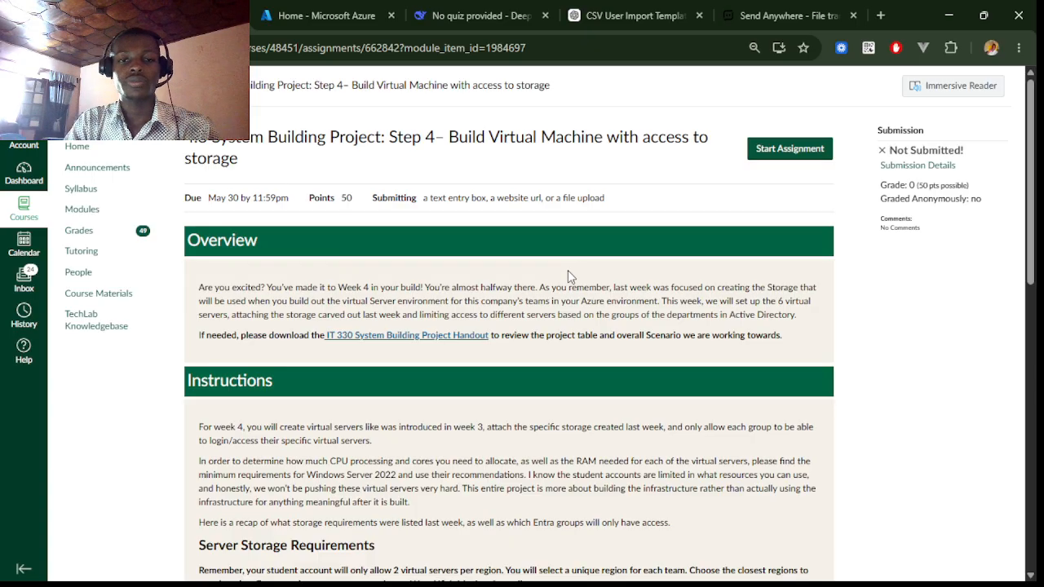
pyautogui.click(337, 16)
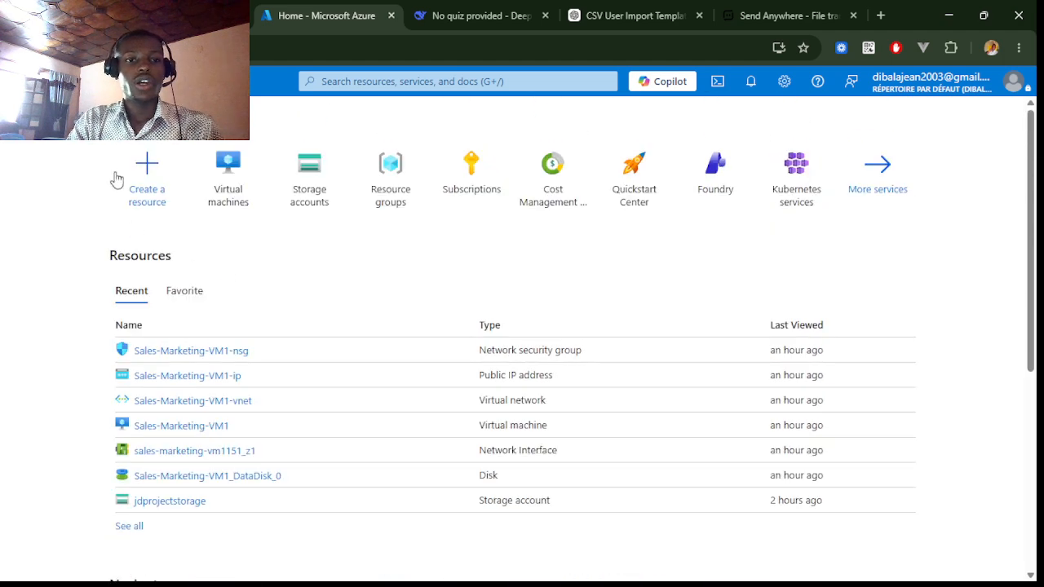
pyautogui.click(232, 176)
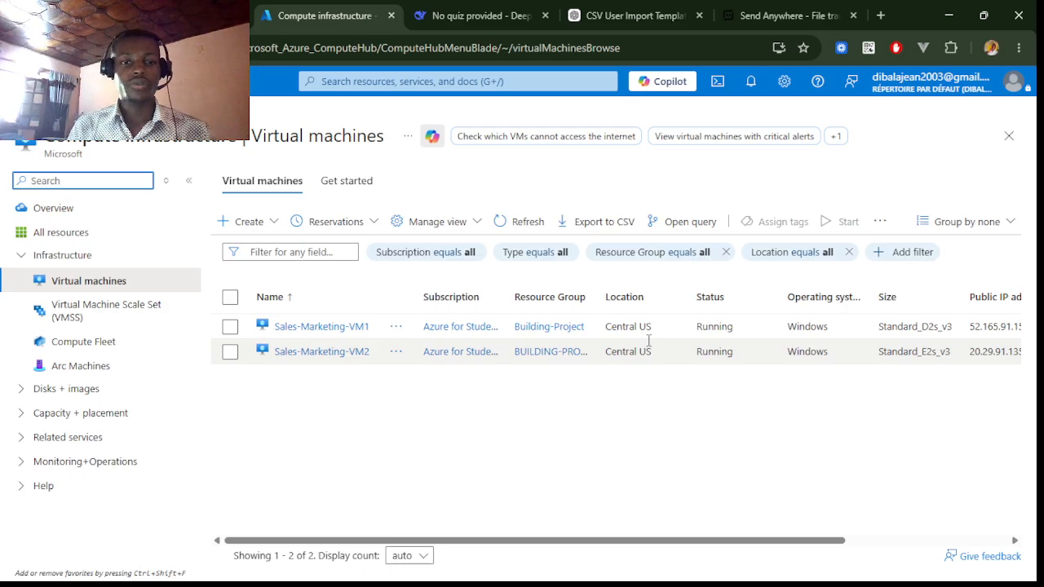
# - Start creating a new virtual machine and select the Building-Project resource group
pyautogui.click(257, 225)
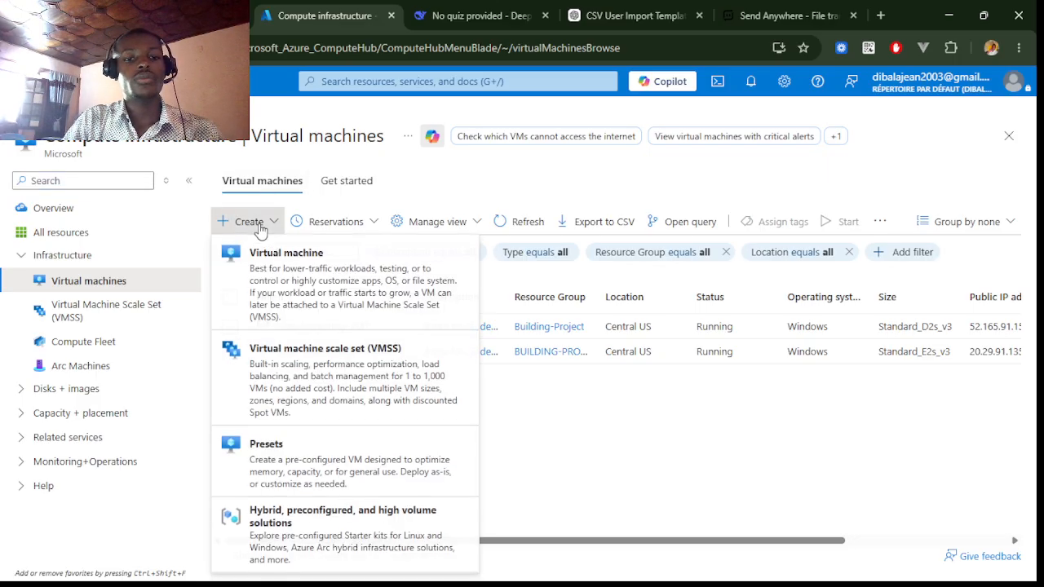
pyautogui.click(284, 278)
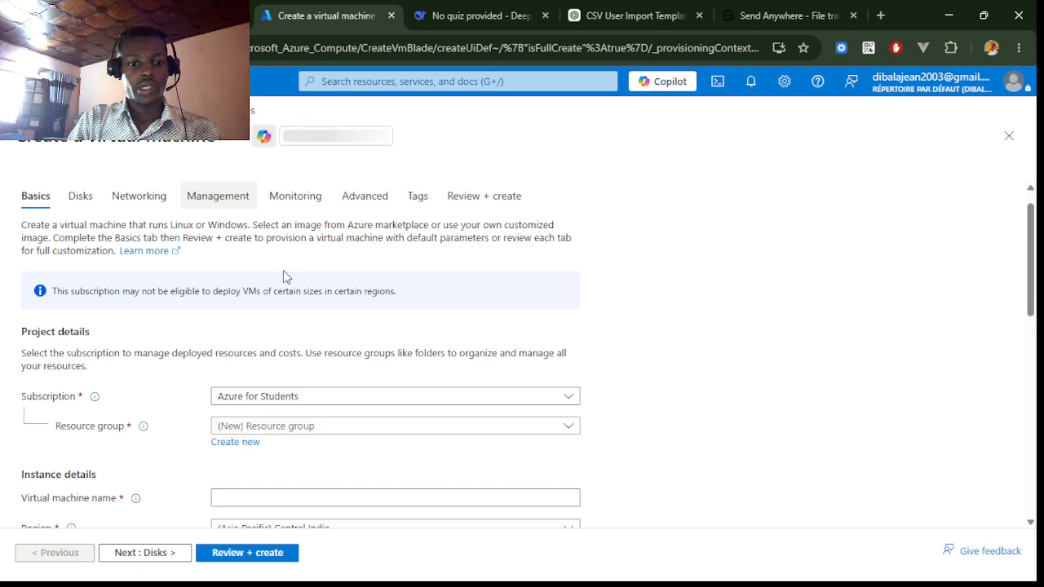
pyautogui.scroll(-1, 299, 437)
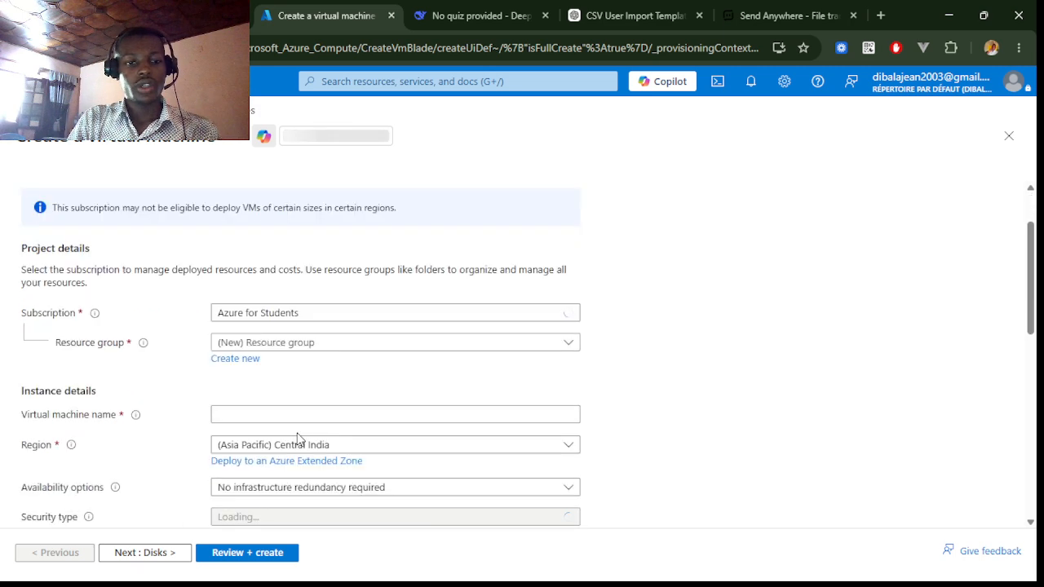
pyautogui.click(324, 349)
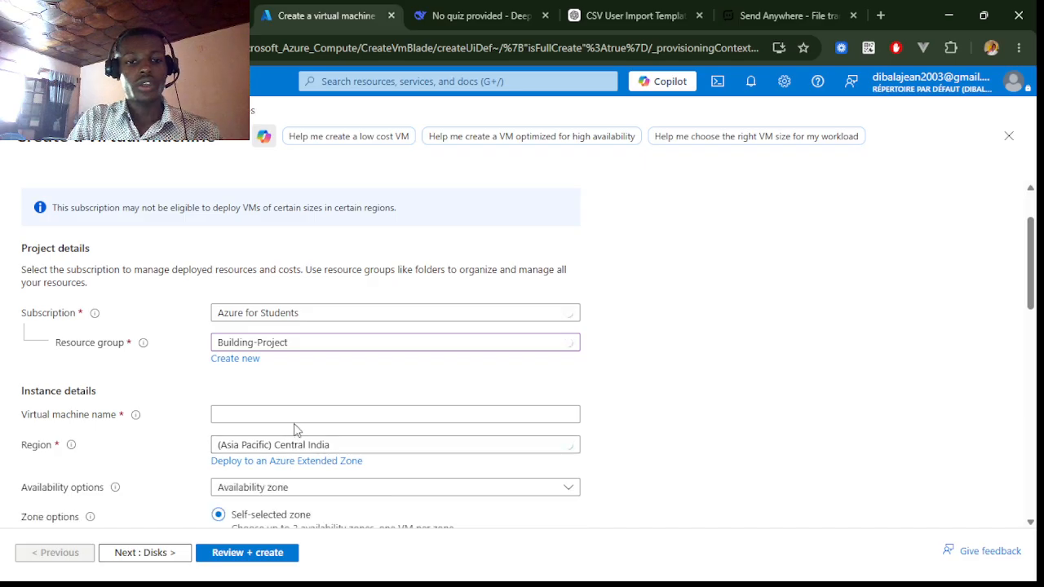
# - Name the virtual machine Engineering-VM1
pyautogui.click(296, 418)
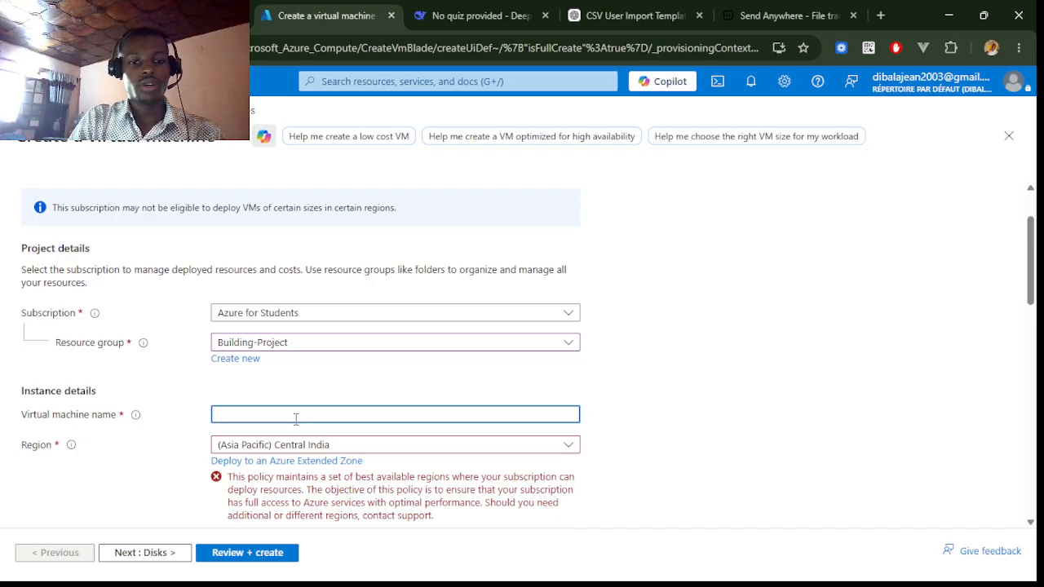
pyautogui.write('engineering-data')
pyautogui.click(351, 322)
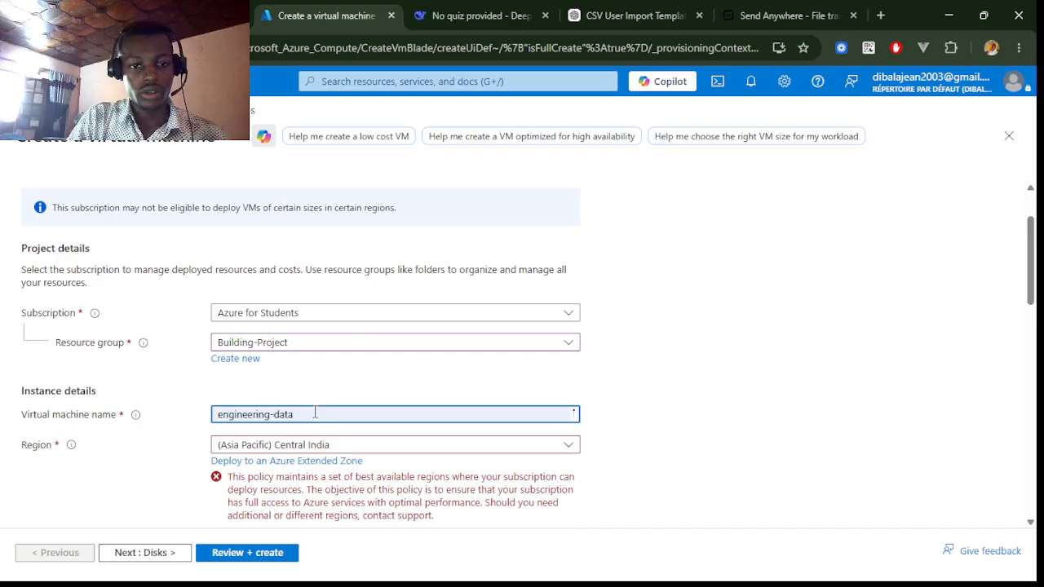
pyautogui.moveTo(291, 414); pyautogui.dragTo(274, 414)
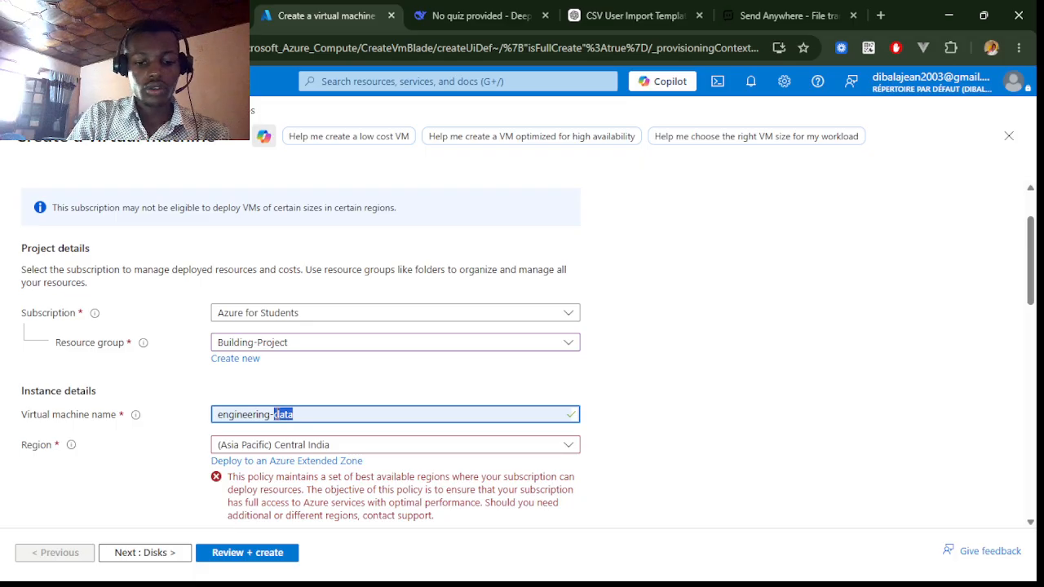
pyautogui.write('VM1')
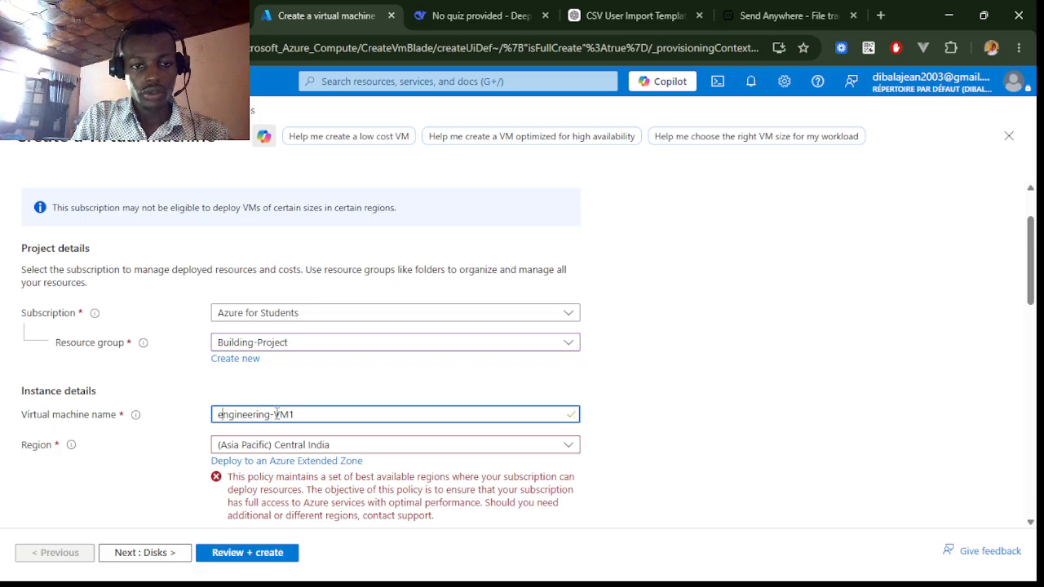
pyautogui.press('BackSpace')
pyautogui.write('E')
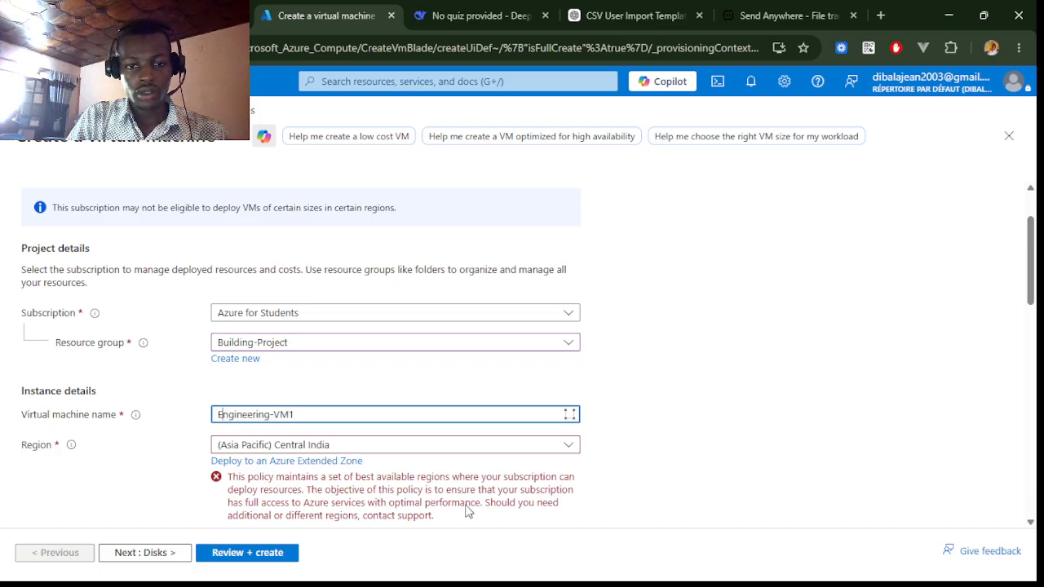
# - Set the virtual machine's region to (US) East US
pyautogui.click(475, 448)
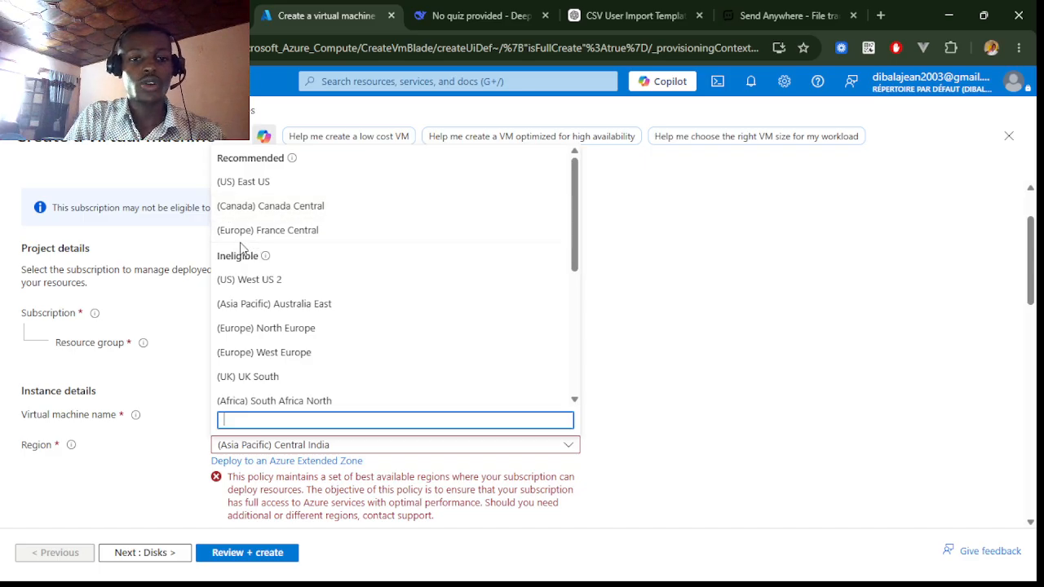
pyautogui.click(296, 192)
pyautogui.scroll(-3, 706, 432)
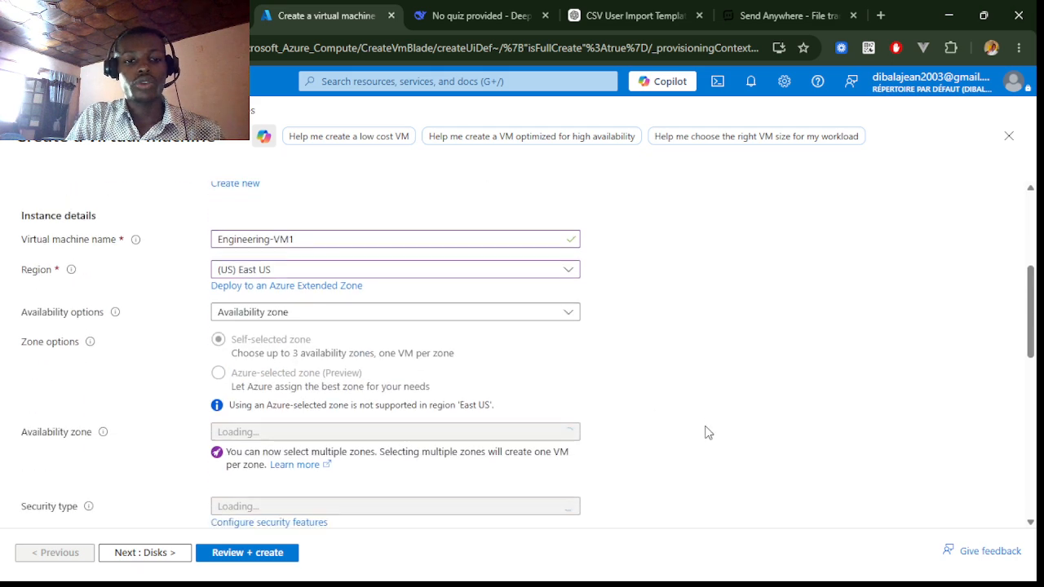
pyautogui.scroll(-2, 708, 433)
pyautogui.scroll(1, 707, 432)
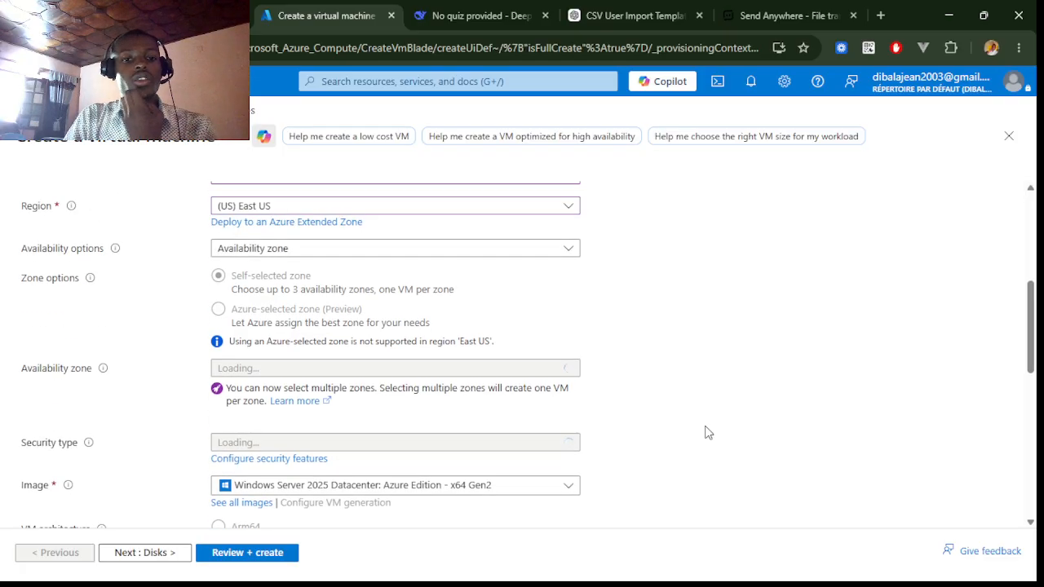
pyautogui.scroll(-2, 706, 431)
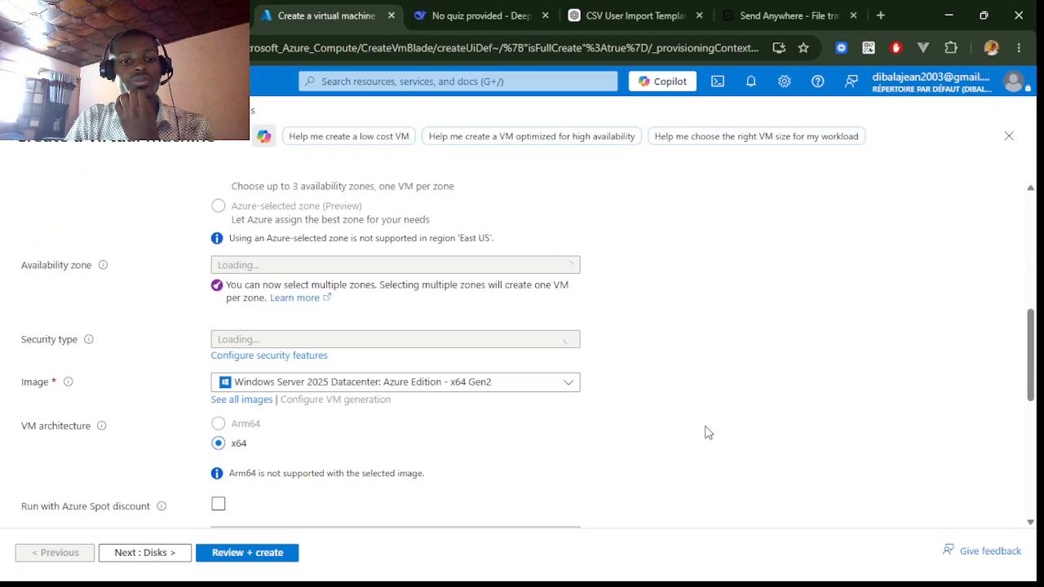
pyautogui.click(368, 392)
pyautogui.scroll(-2, 337, 250)
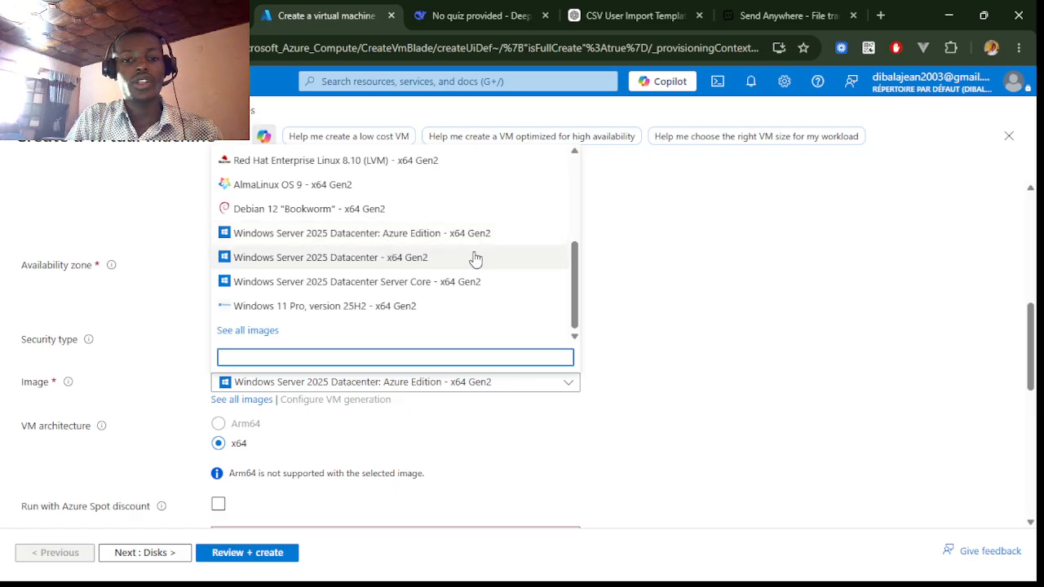
pyautogui.click(707, 360)
pyautogui.scroll(3, 298, 389)
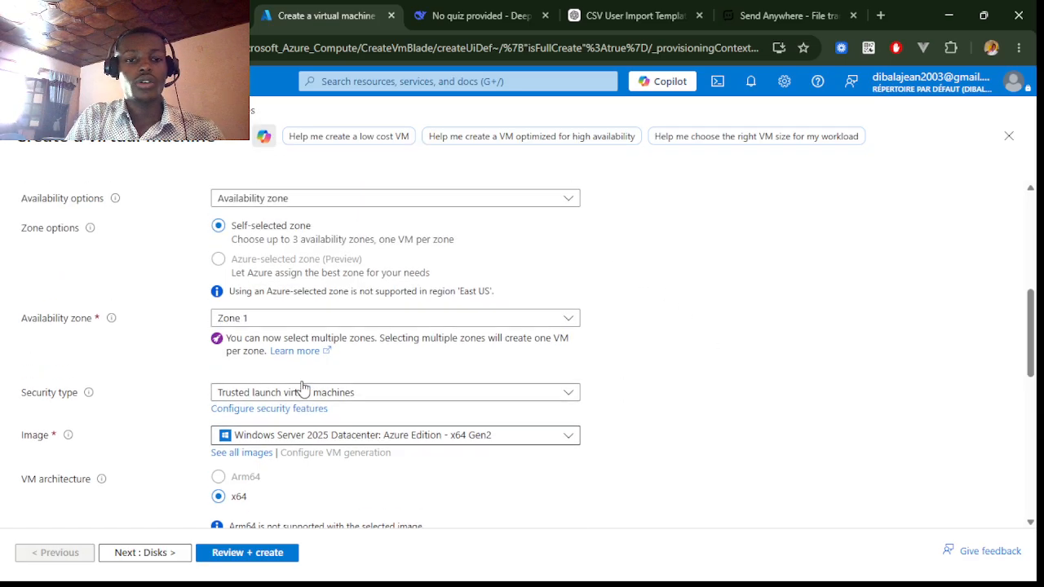
pyautogui.scroll(-2, 303, 389)
pyautogui.scroll(-2, 301, 387)
pyautogui.scroll(1, 302, 387)
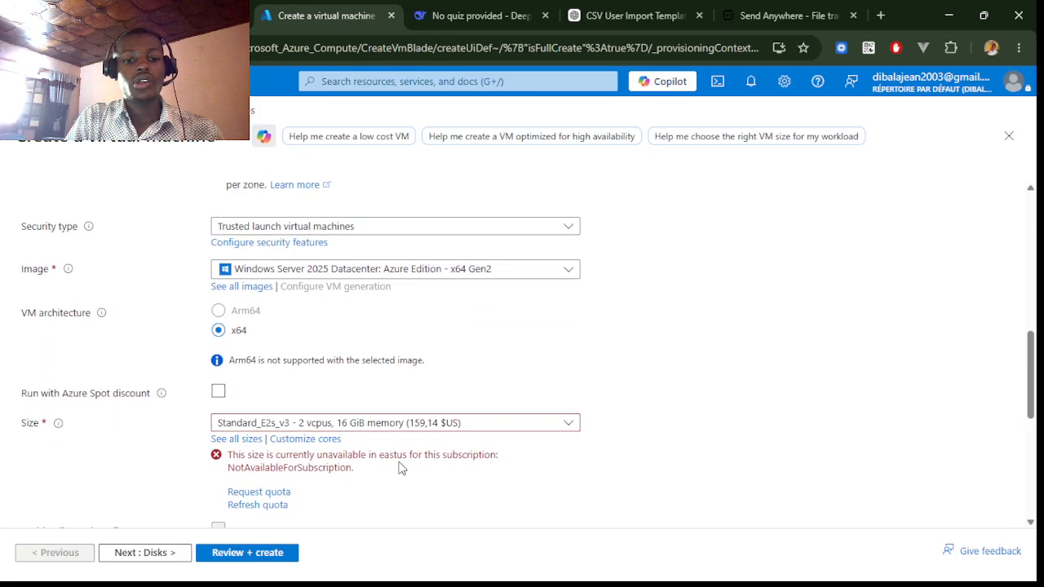
pyautogui.click(342, 423)
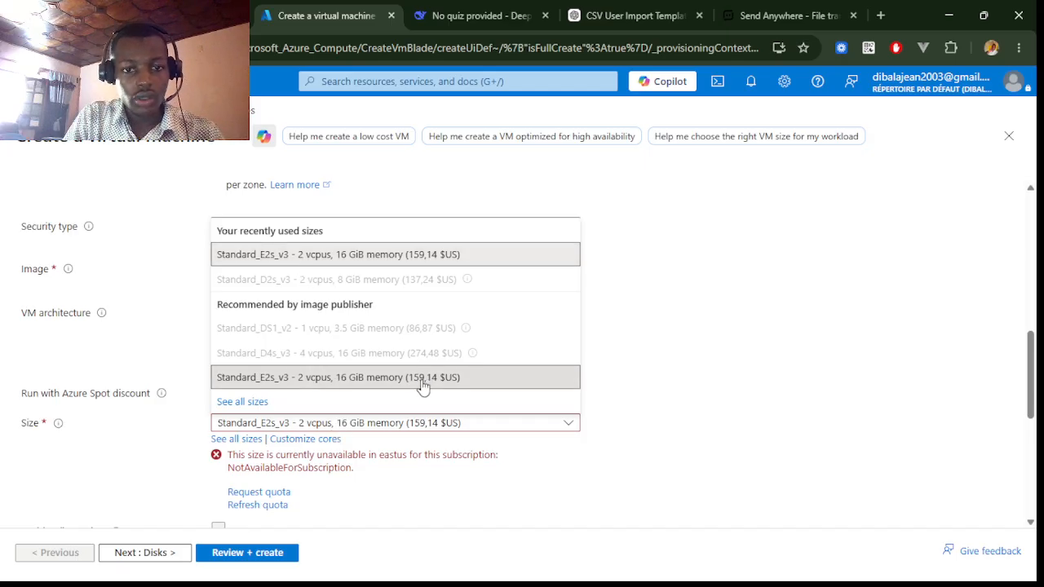
pyautogui.click(697, 433)
# - Set the administrator account username to JDAdministrator1
pyautogui.scroll(-4, 298, 326)
pyautogui.scroll(-1, 298, 326)
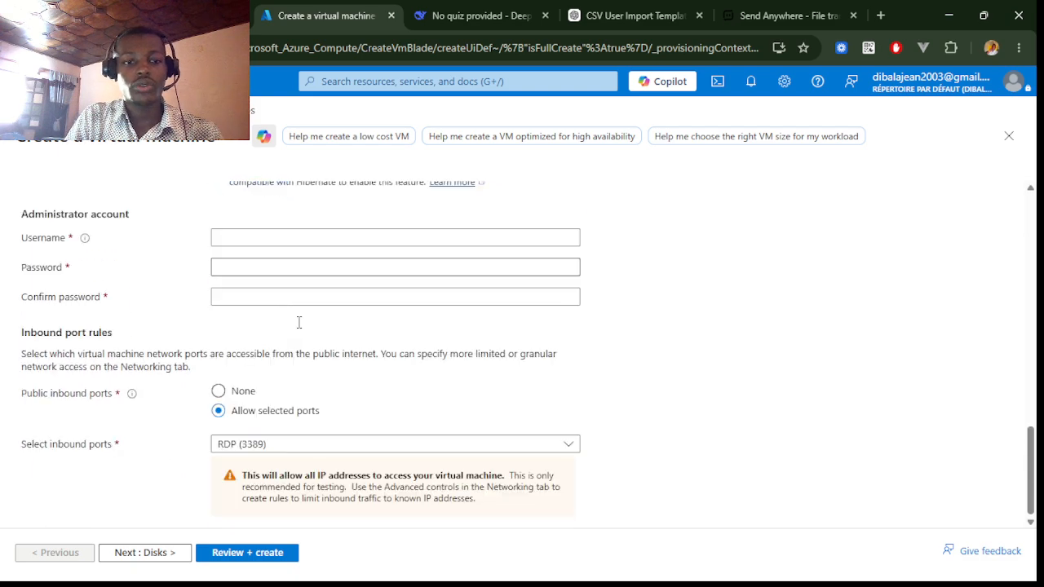
pyautogui.scroll(9, 298, 326)
pyautogui.scroll(-4, 298, 327)
pyautogui.scroll(-5, 299, 326)
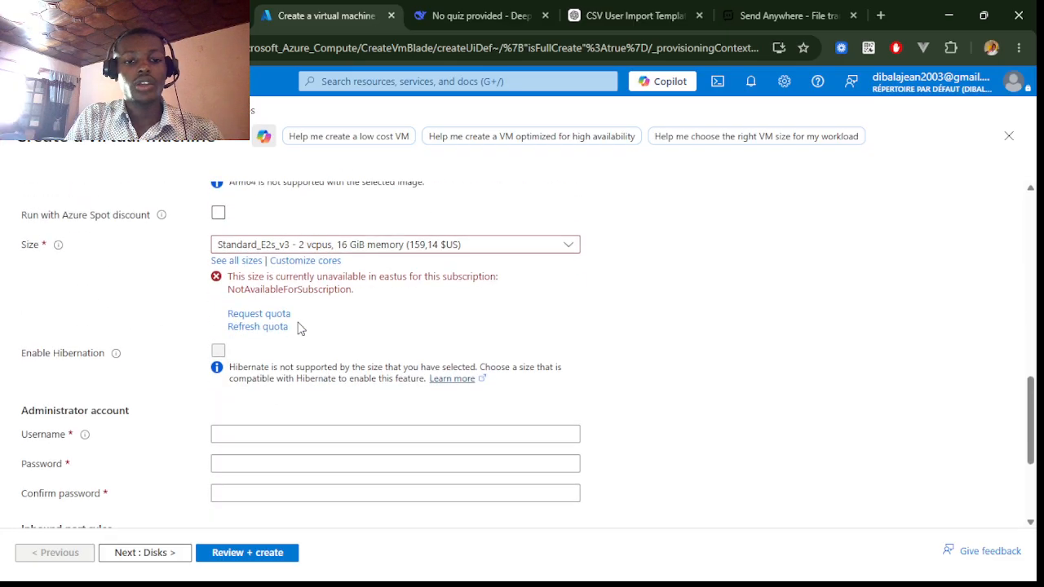
pyautogui.scroll(2, 332, 249)
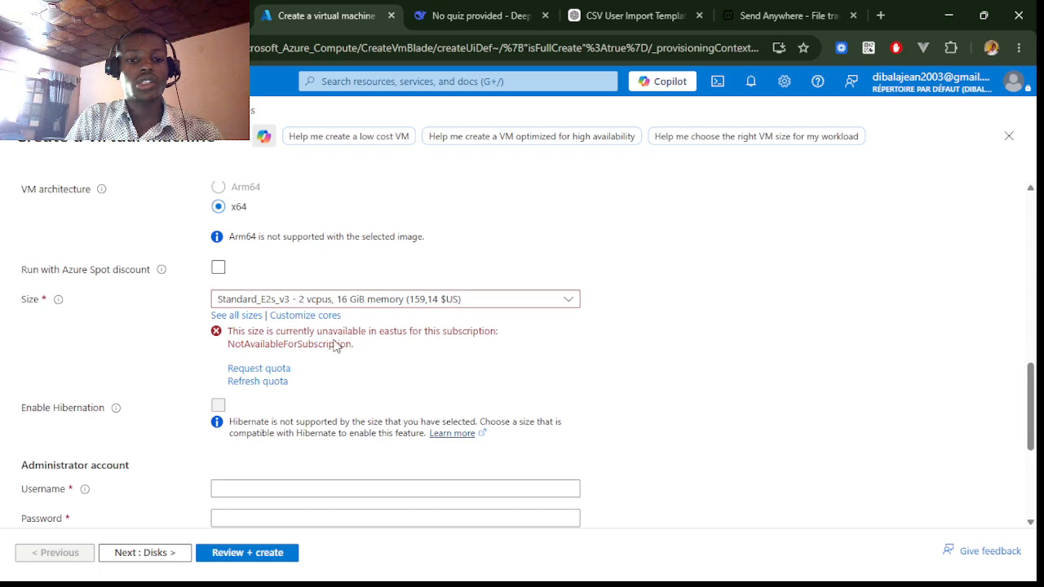
pyautogui.scroll(-2, 350, 359)
pyautogui.click(216, 348)
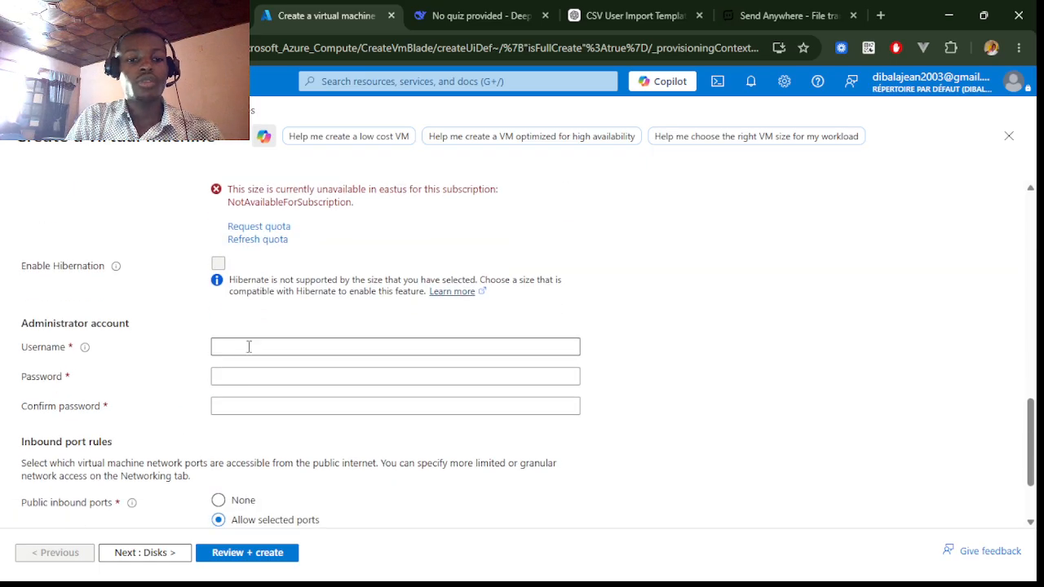
pyautogui.click(249, 346)
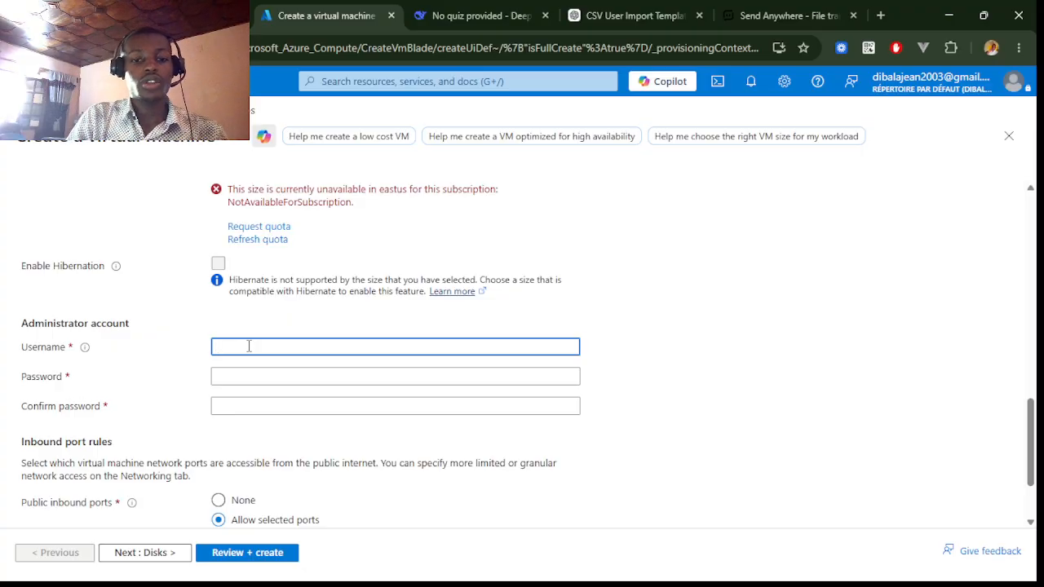
pyautogui.click(329, 378)
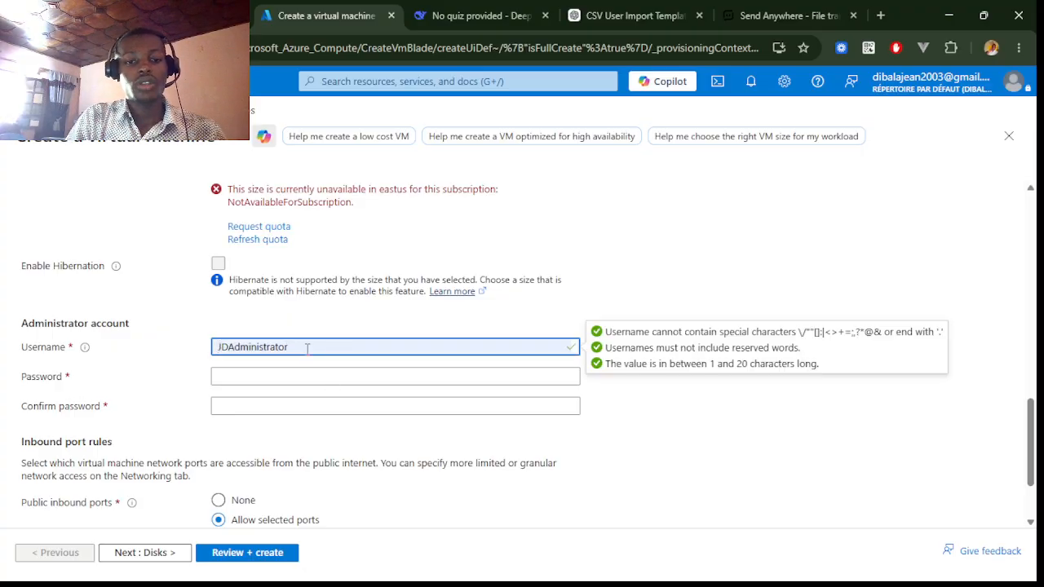
pyautogui.write('1')
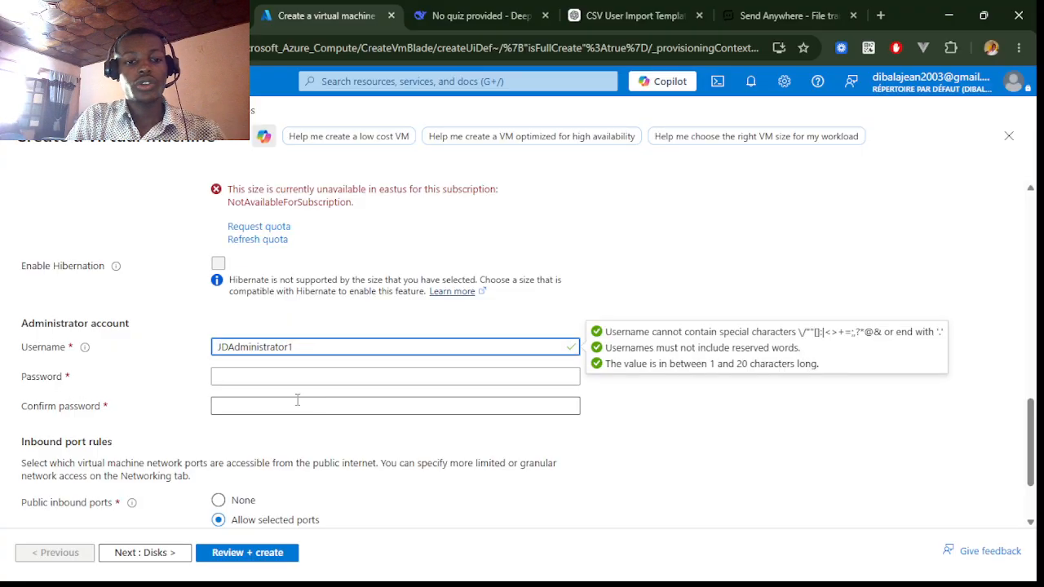
pyautogui.click(269, 369)
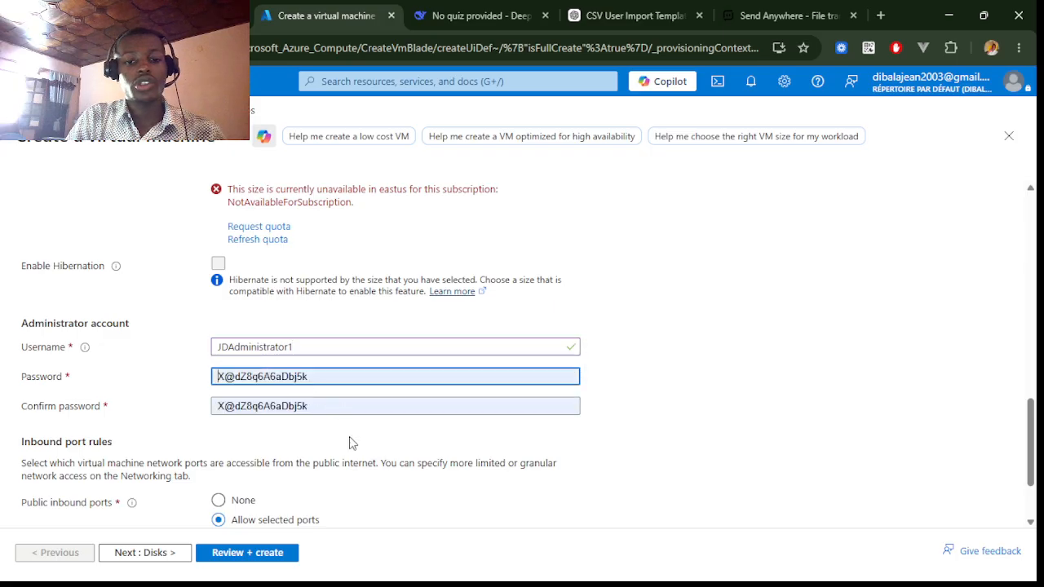
pyautogui.click(353, 495)
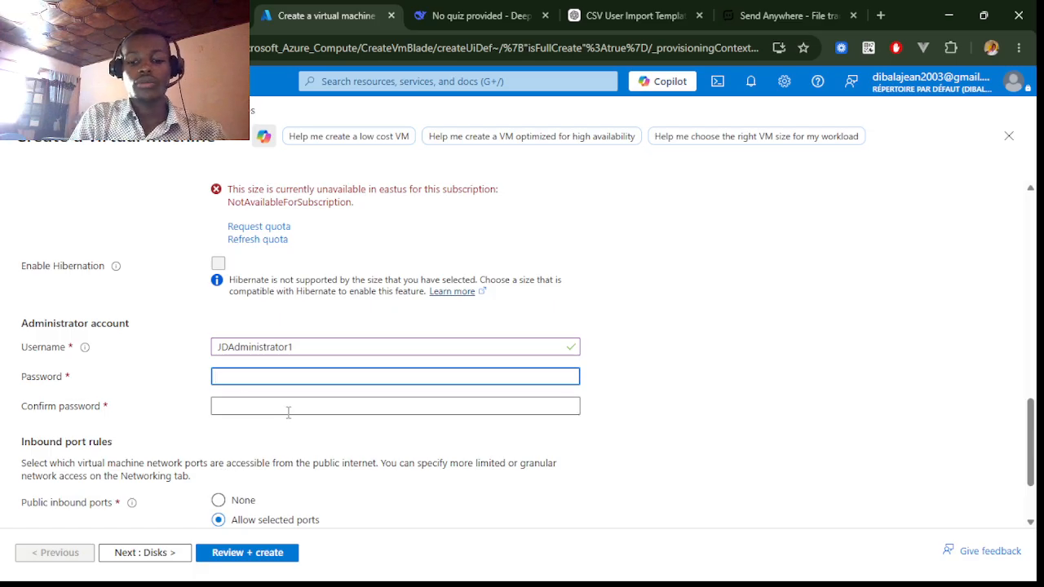
pyautogui.scroll(-2, 478, 349)
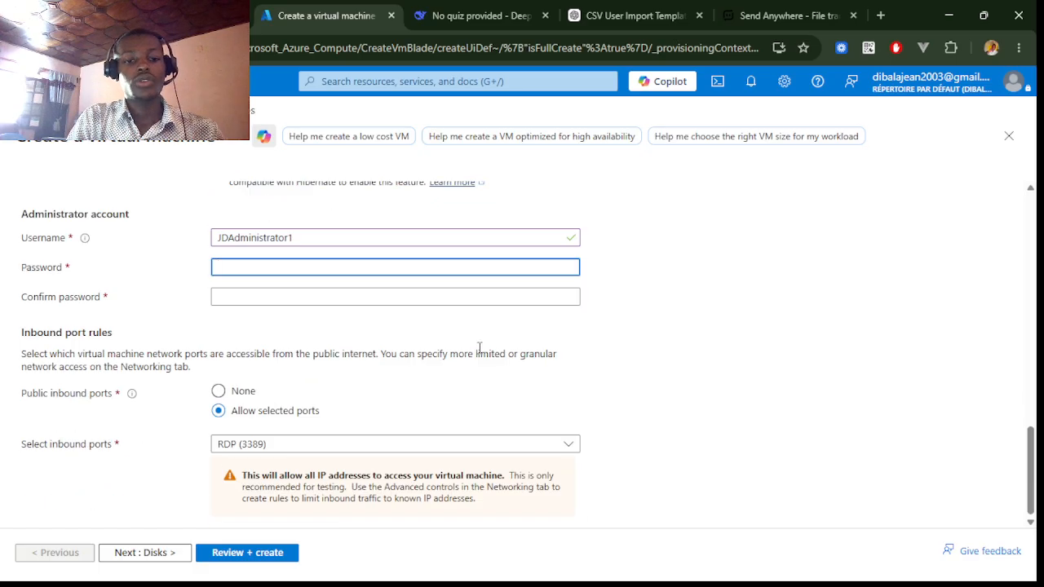
pyautogui.scroll(10, 478, 351)
pyautogui.scroll(4, 478, 349)
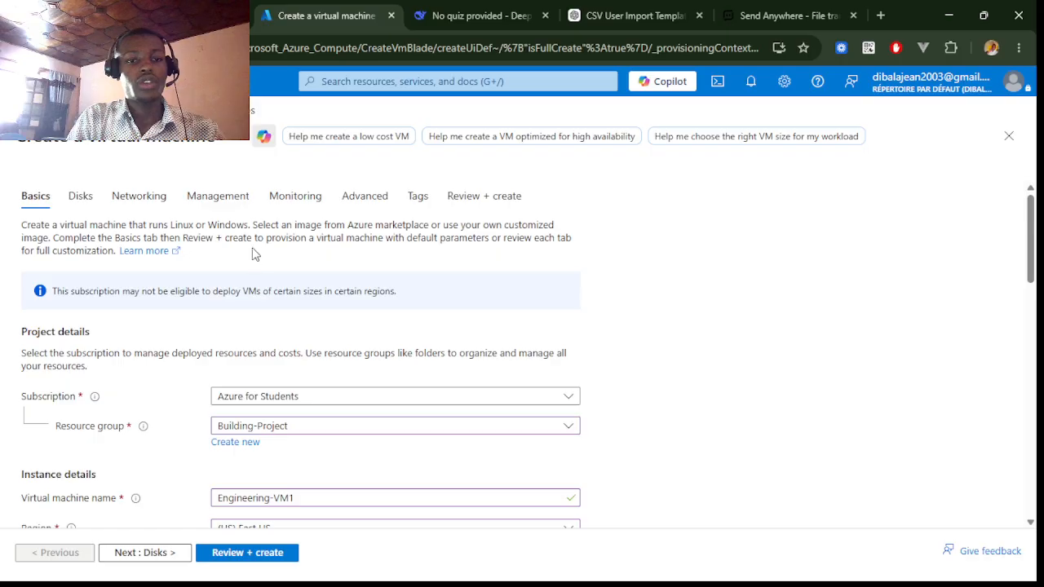
# - Enable Login with Microsoft Entra ID in the virtual machine's management settings
pyautogui.click(212, 204)
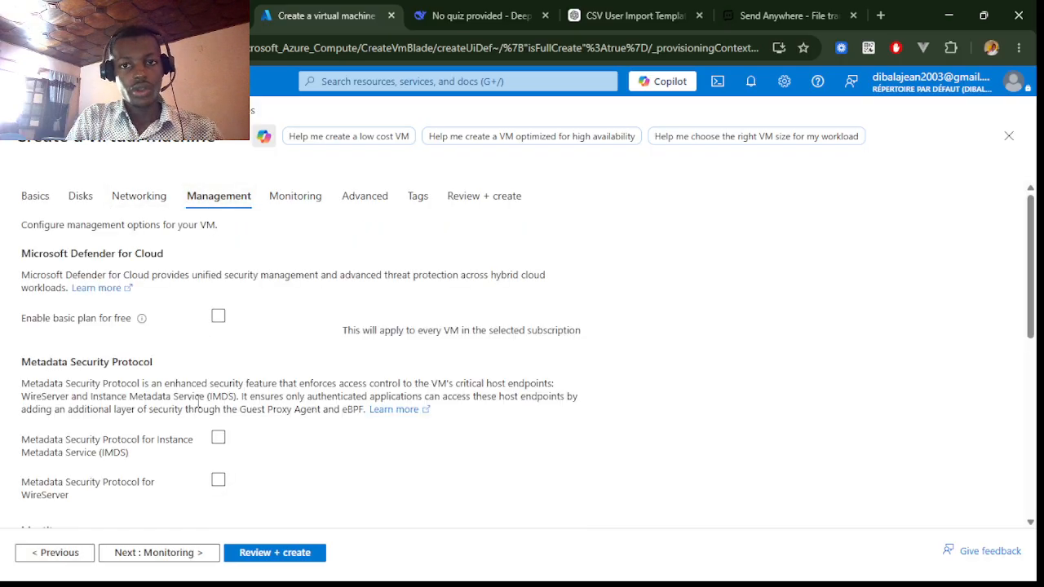
pyautogui.scroll(-3, 199, 408)
pyautogui.scroll(-1, 200, 408)
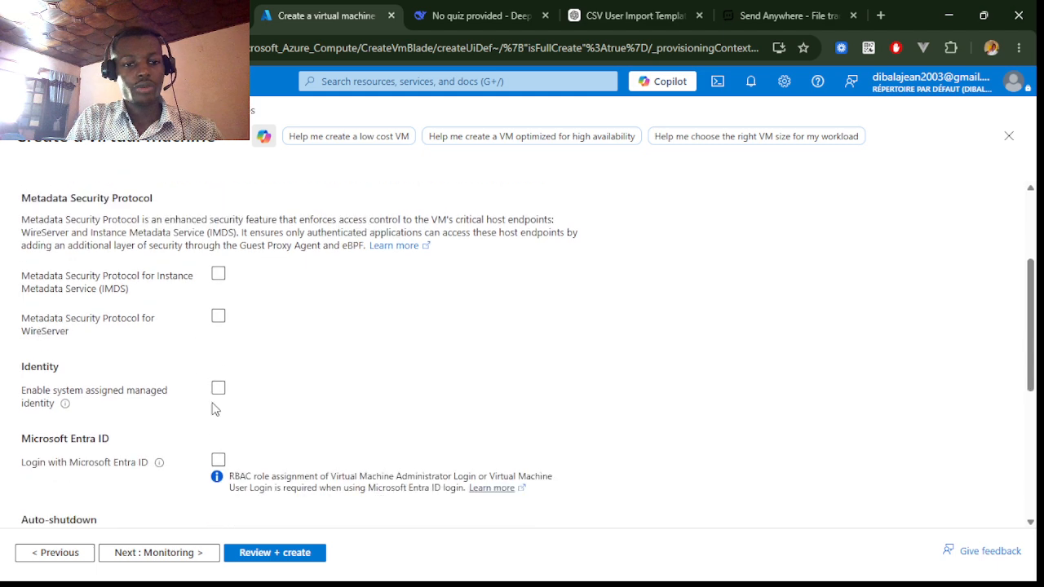
pyautogui.click(218, 463)
pyautogui.scroll(-4, 371, 436)
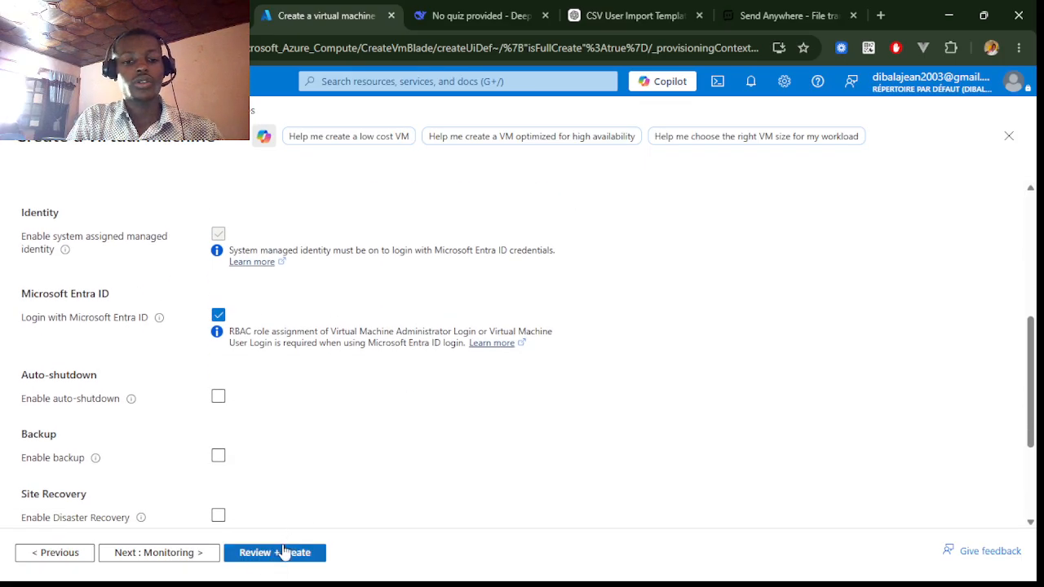
pyautogui.scroll(8, 360, 460)
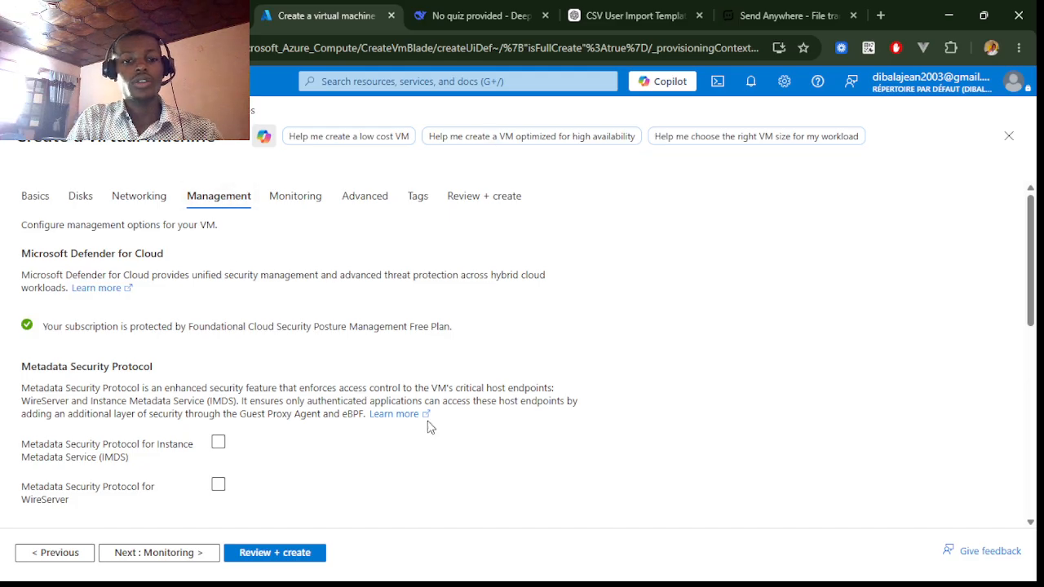
# - Switch the virtual machine's region to (Canada) Canada Central and review the size availability
pyautogui.click(37, 196)
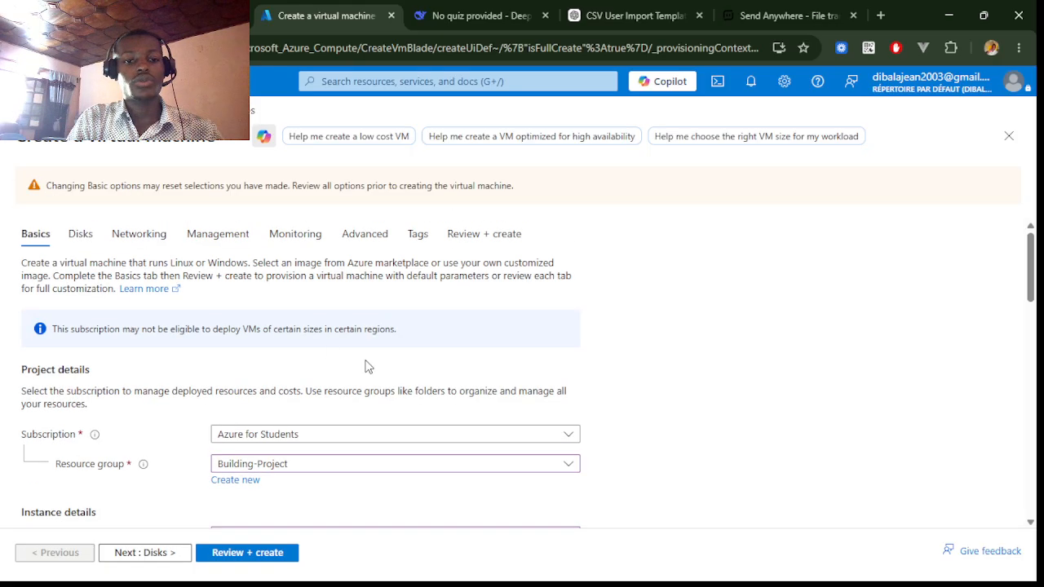
pyautogui.scroll(-8, 364, 366)
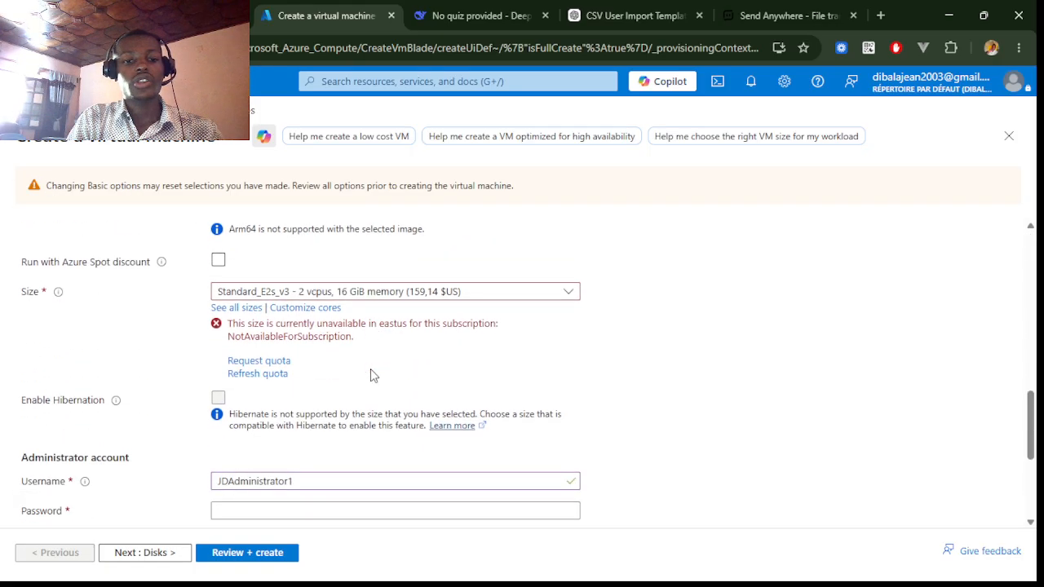
pyautogui.scroll(3, 420, 326)
pyautogui.scroll(3, 418, 326)
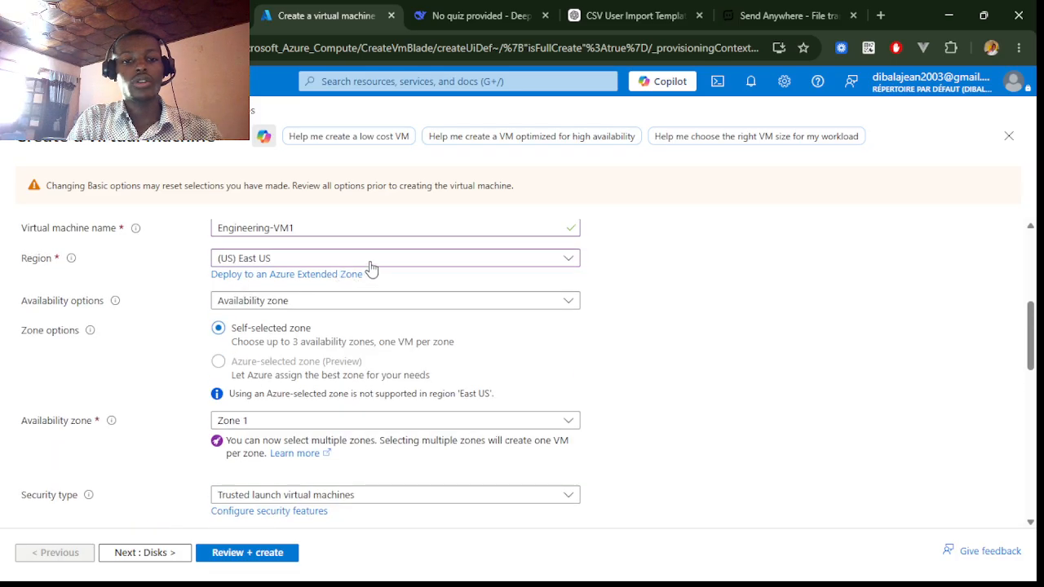
pyautogui.click(370, 263)
pyautogui.click(240, 363)
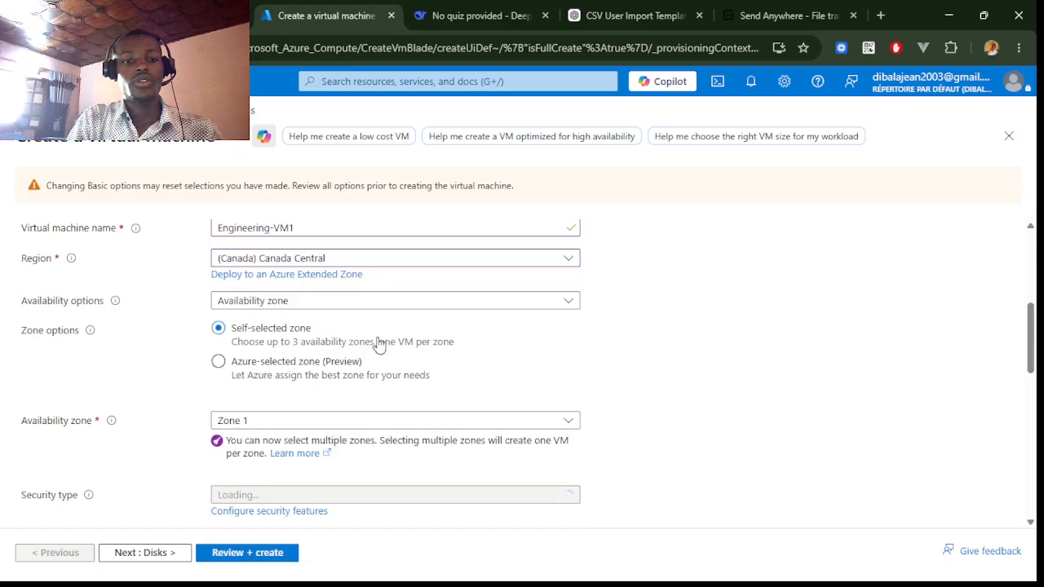
pyautogui.scroll(-2, 598, 364)
pyautogui.scroll(-5, 598, 364)
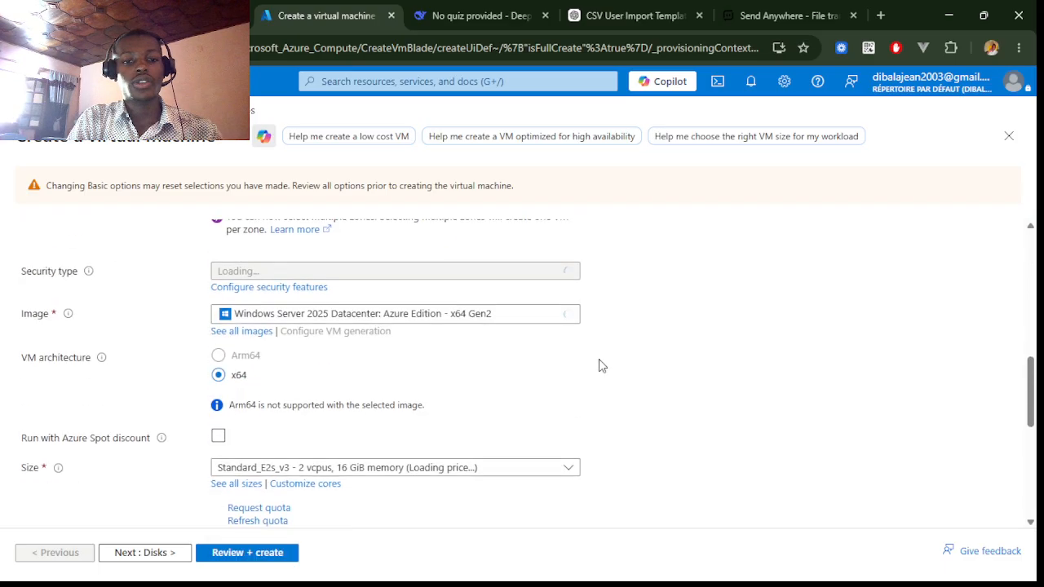
pyautogui.scroll(-4, 598, 364)
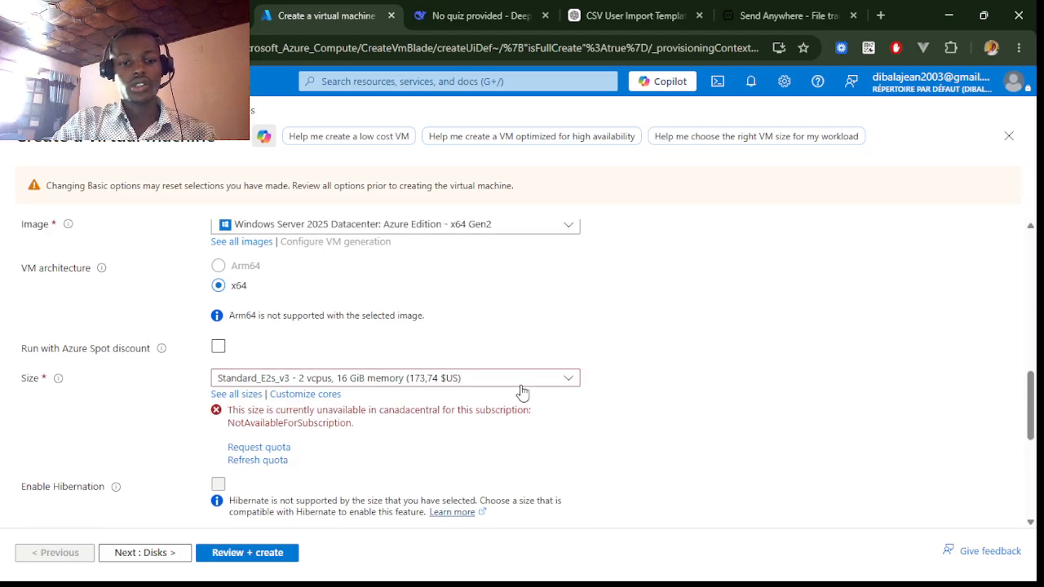
pyautogui.scroll(10, 522, 393)
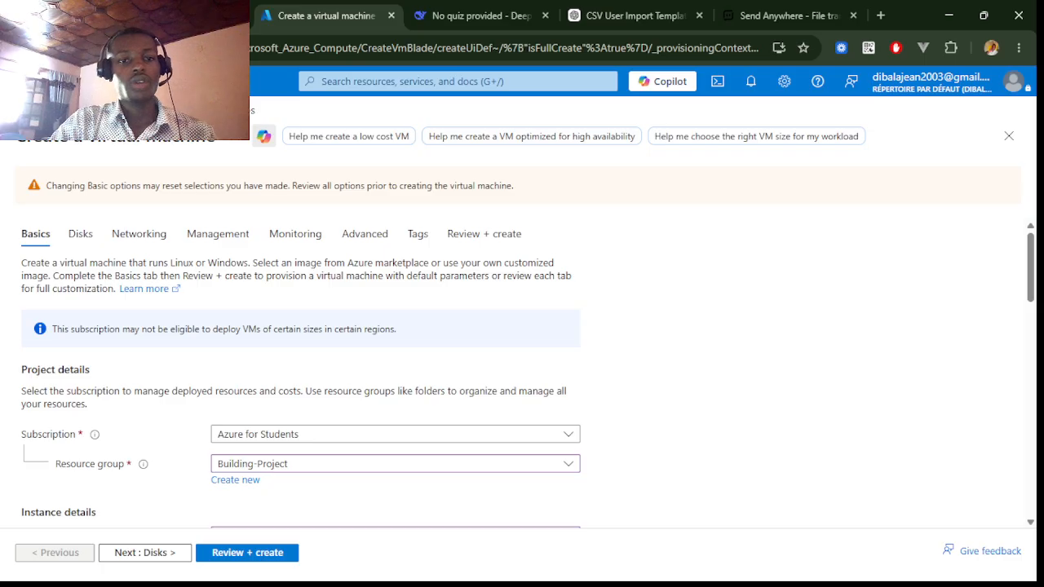
# - Abandon the virtual machine creation, discarding unsaved edits, and open the Virtual machines list
pyautogui.click(18, 47)
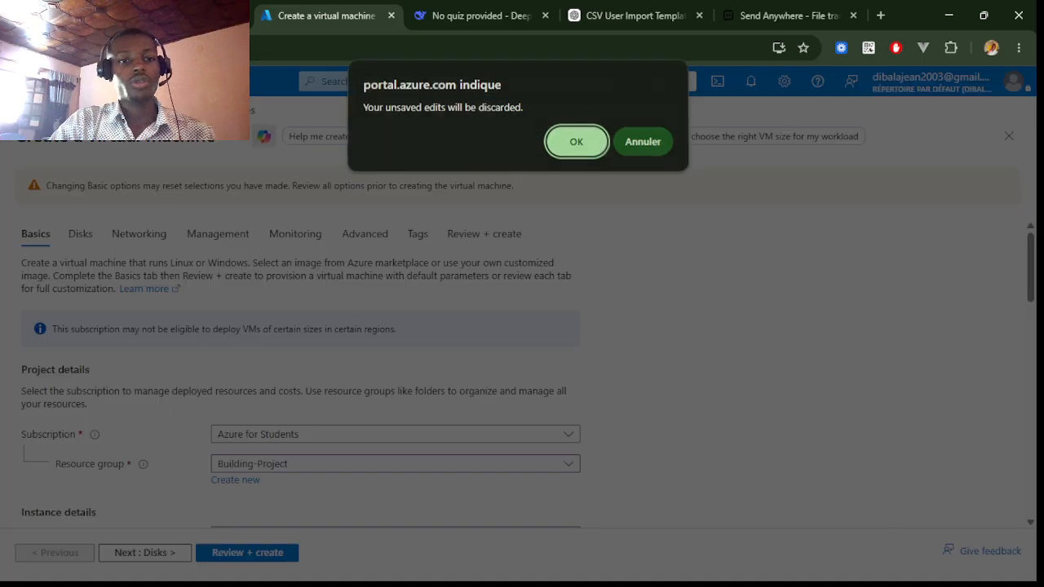
pyautogui.click(586, 148)
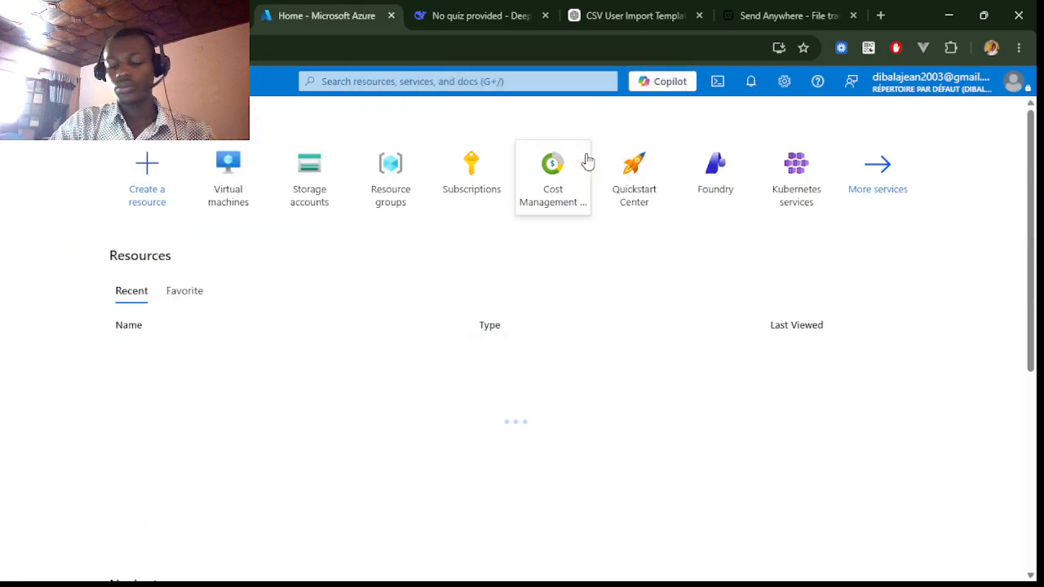
pyautogui.click(227, 167)
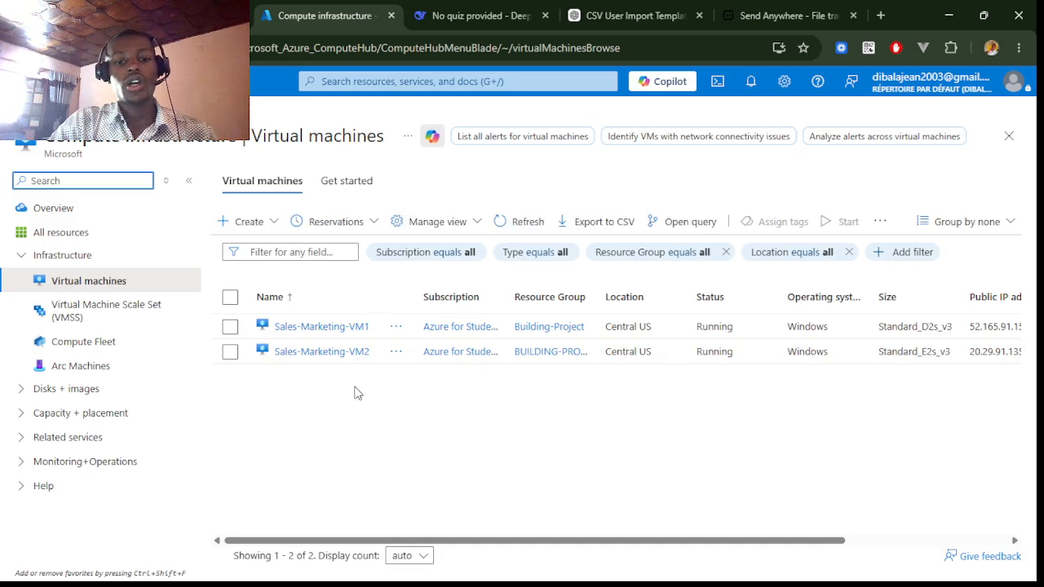
# - Open Sales-Marketing-VM2 and review its overview properties
pyautogui.click(317, 357)
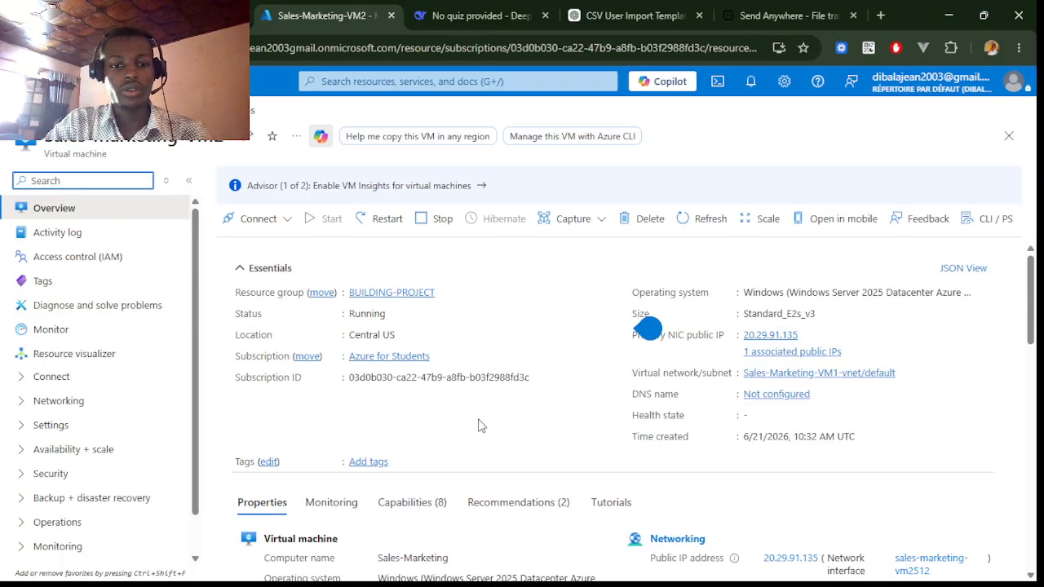
pyautogui.scroll(-1, 559, 444)
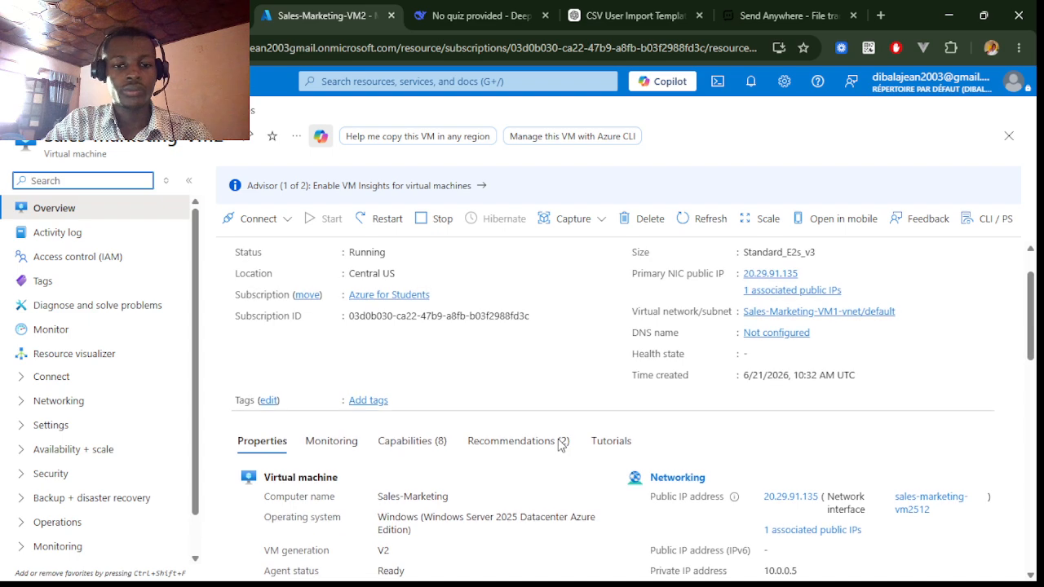
pyautogui.scroll(-3, 559, 444)
pyautogui.scroll(1, 559, 445)
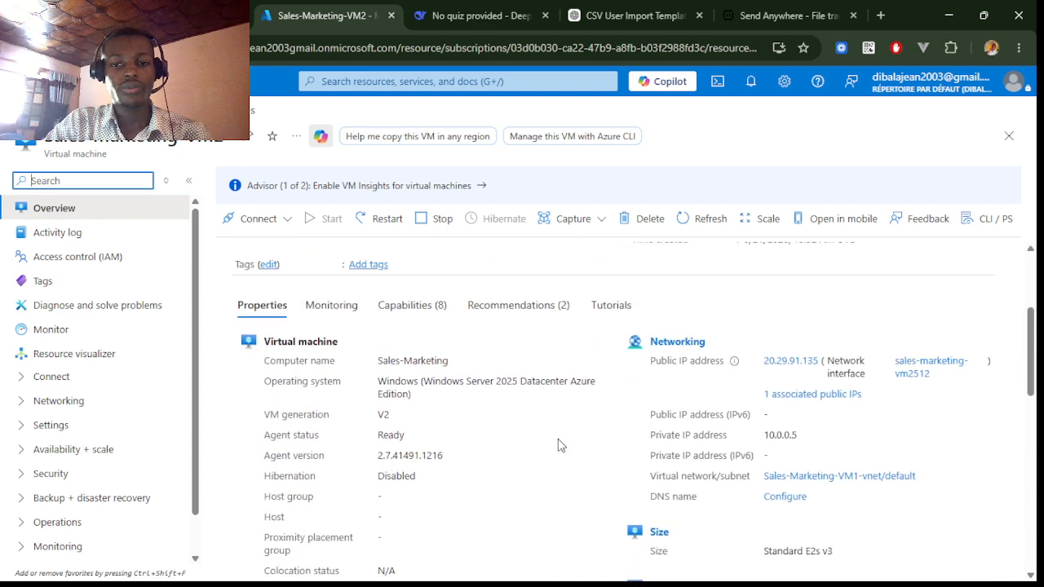
pyautogui.scroll(-3, 481, 420)
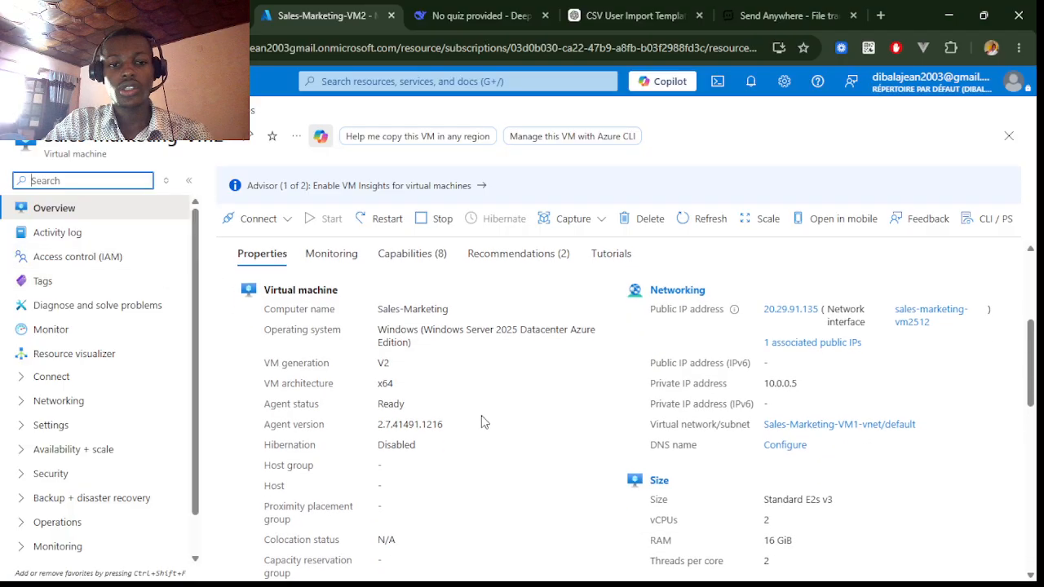
pyautogui.scroll(-2, 481, 417)
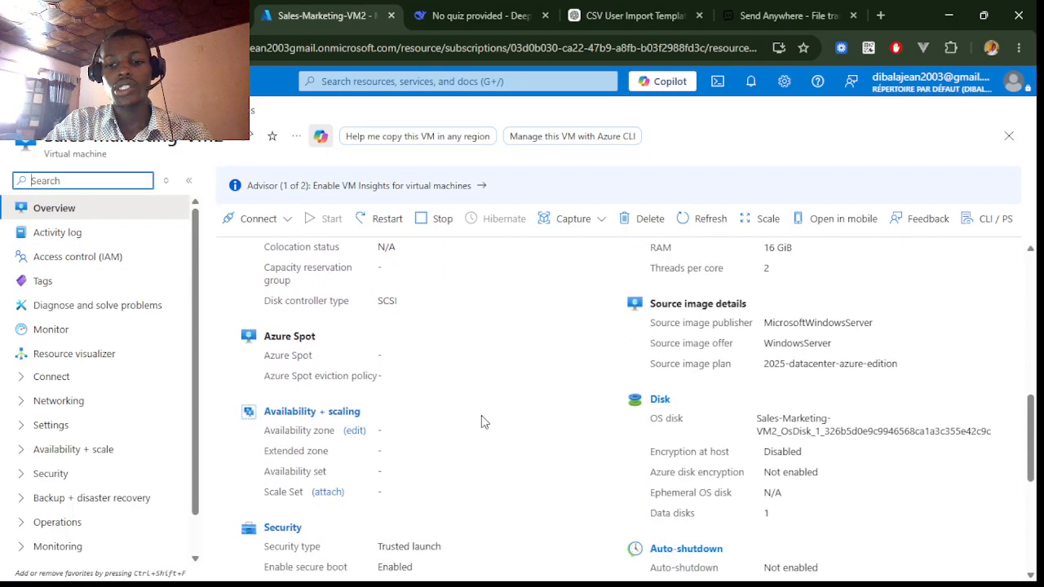
# - Try adding a new 8 GiB data disk to Sales-Marketing-VM2, then discard the change
pyautogui.click(663, 407)
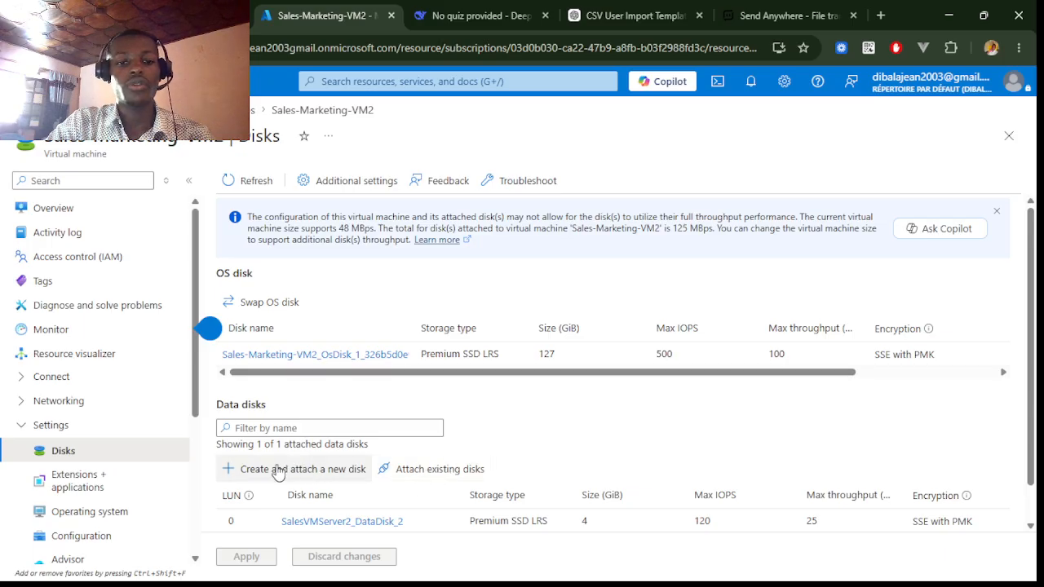
pyautogui.scroll(-1, 343, 448)
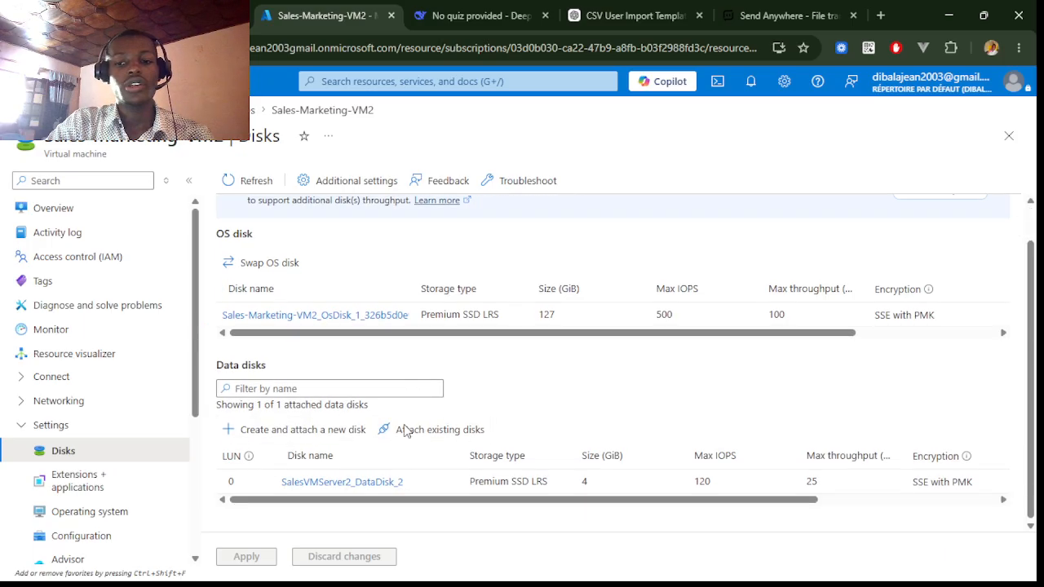
pyautogui.click(277, 432)
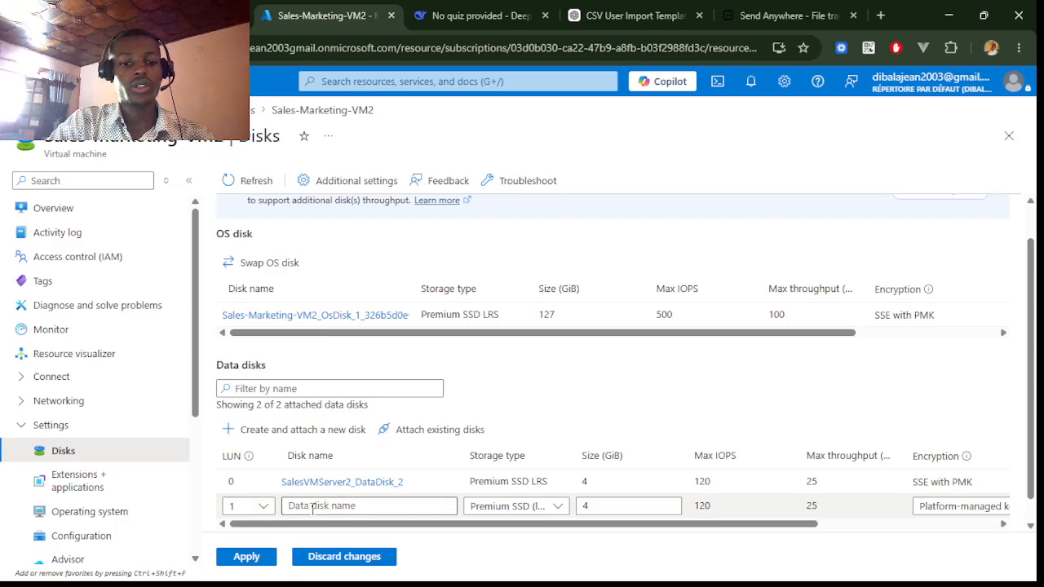
pyautogui.click(327, 506)
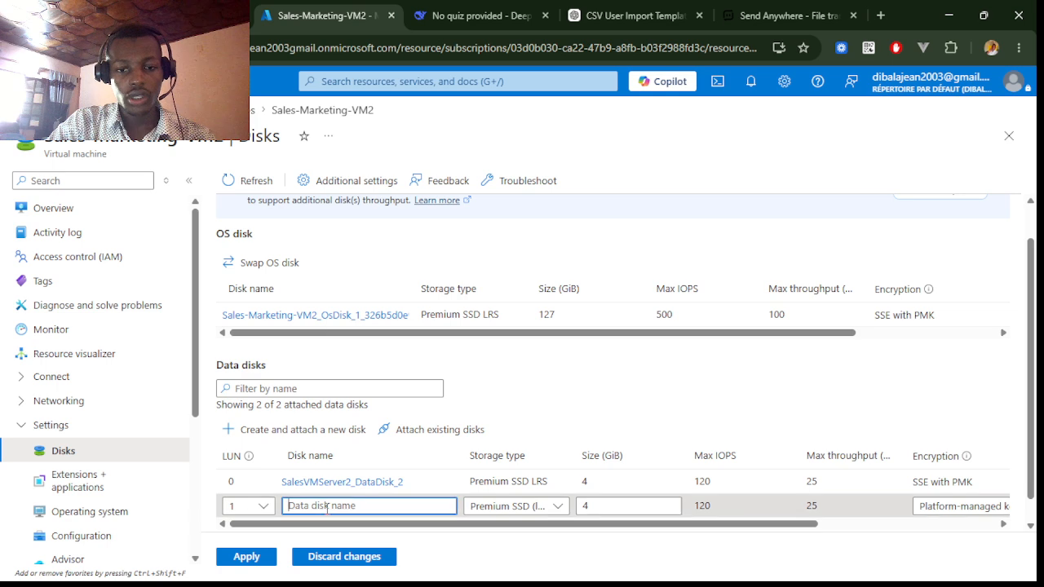
pyautogui.click(558, 507)
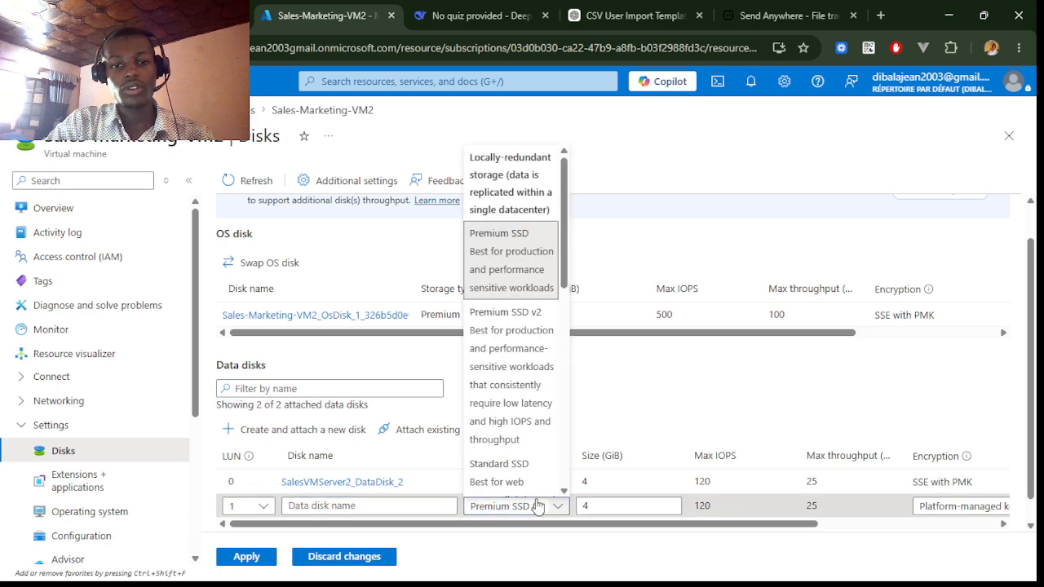
pyautogui.click(598, 507)
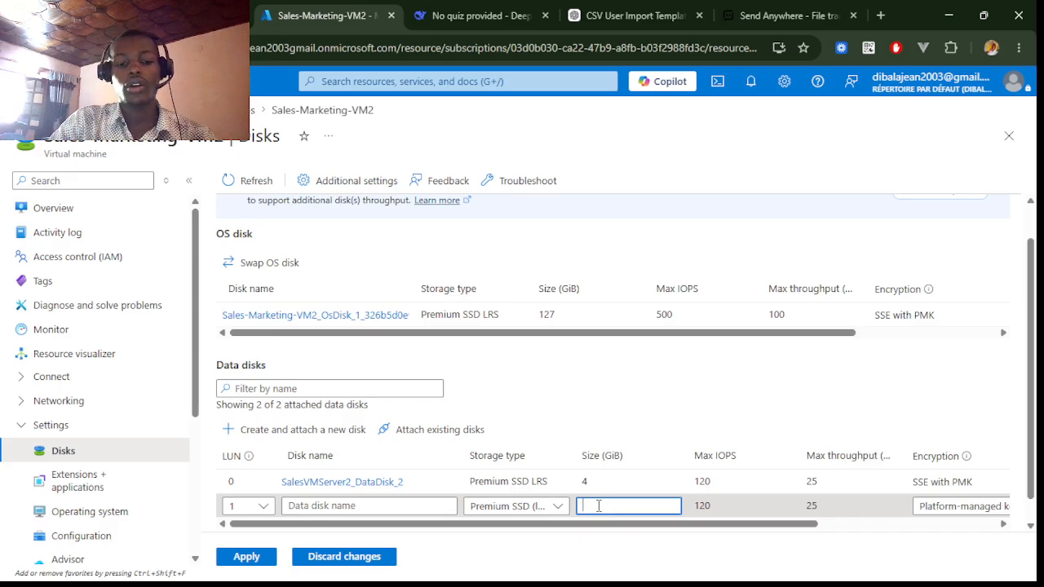
pyautogui.scroll(-1, 598, 506)
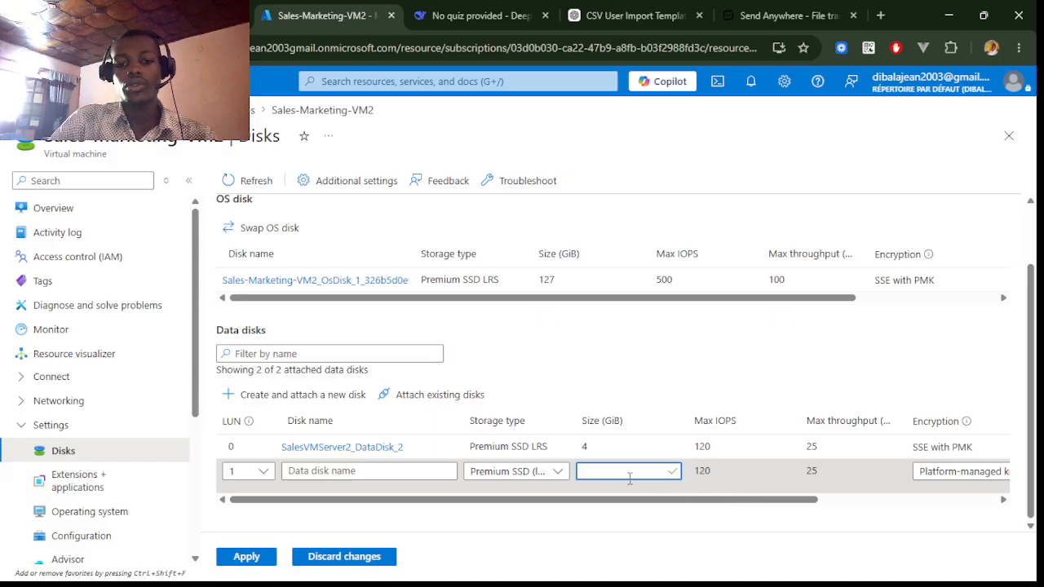
pyautogui.write('8')
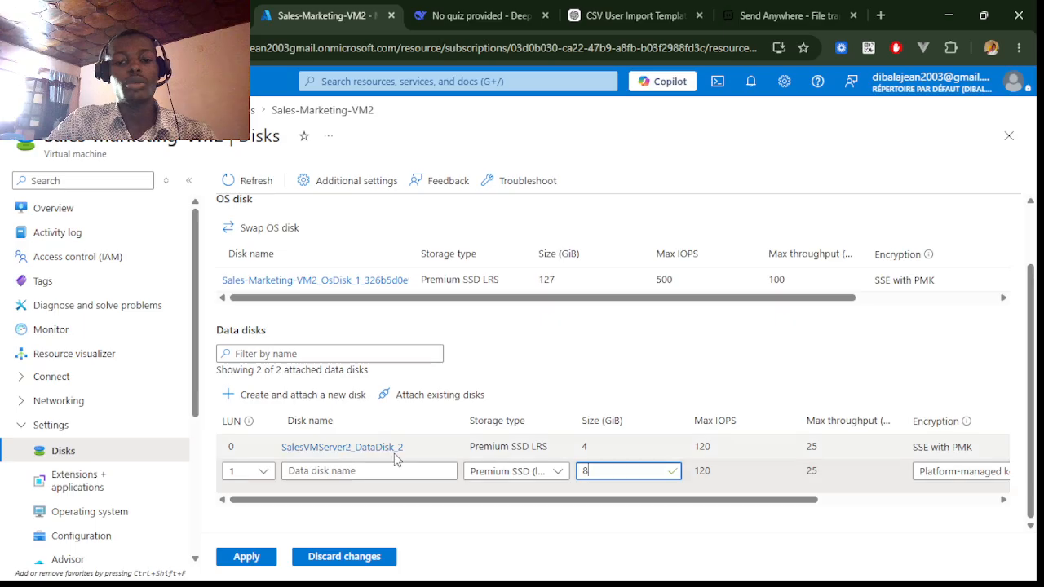
pyautogui.click(347, 557)
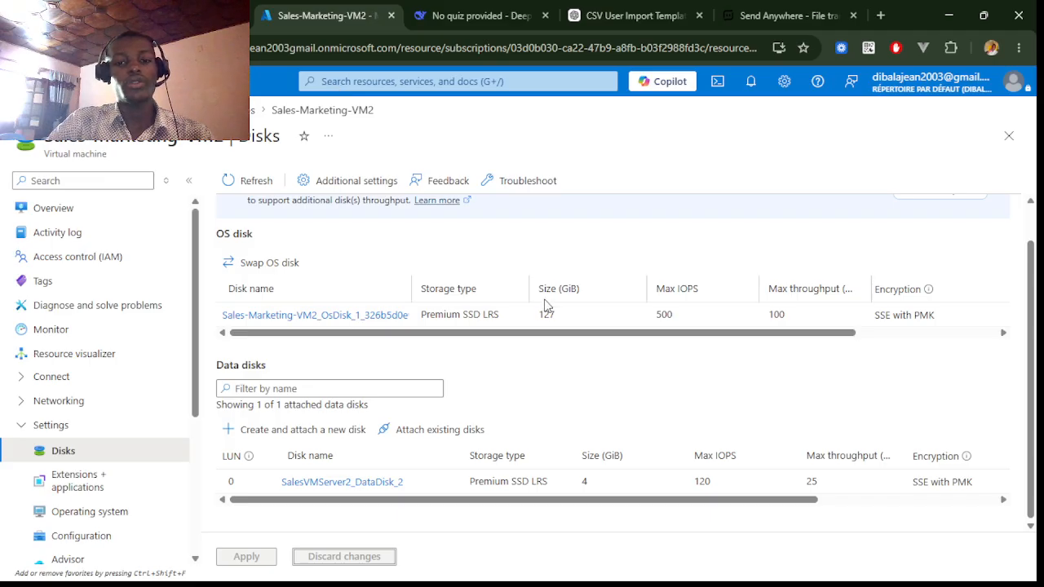
# - Start a role assignment on Sales-Marketing-VM2 with the Virtual Machine Administrator Login role
pyautogui.click(104, 266)
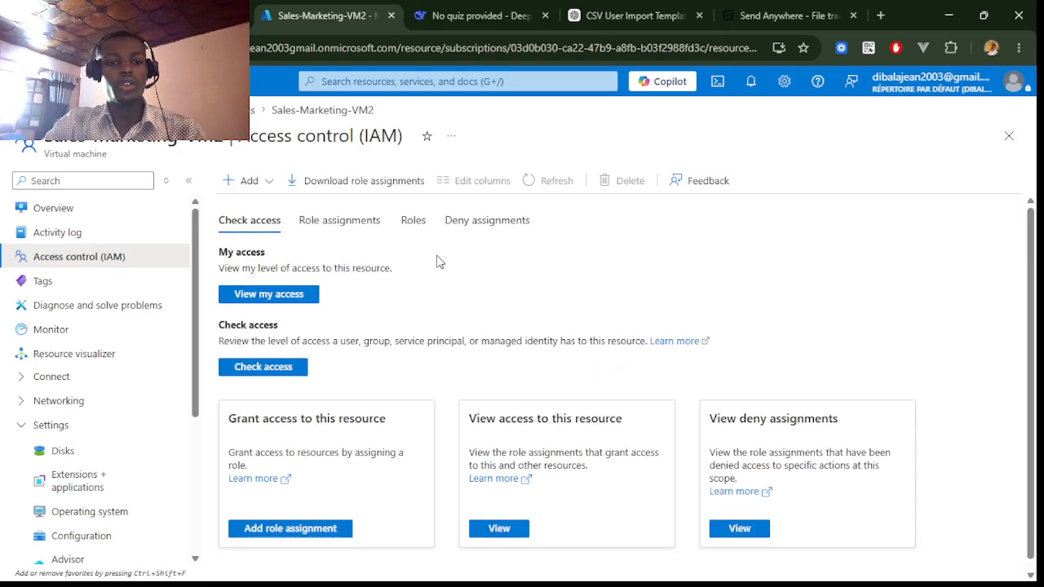
pyautogui.click(257, 187)
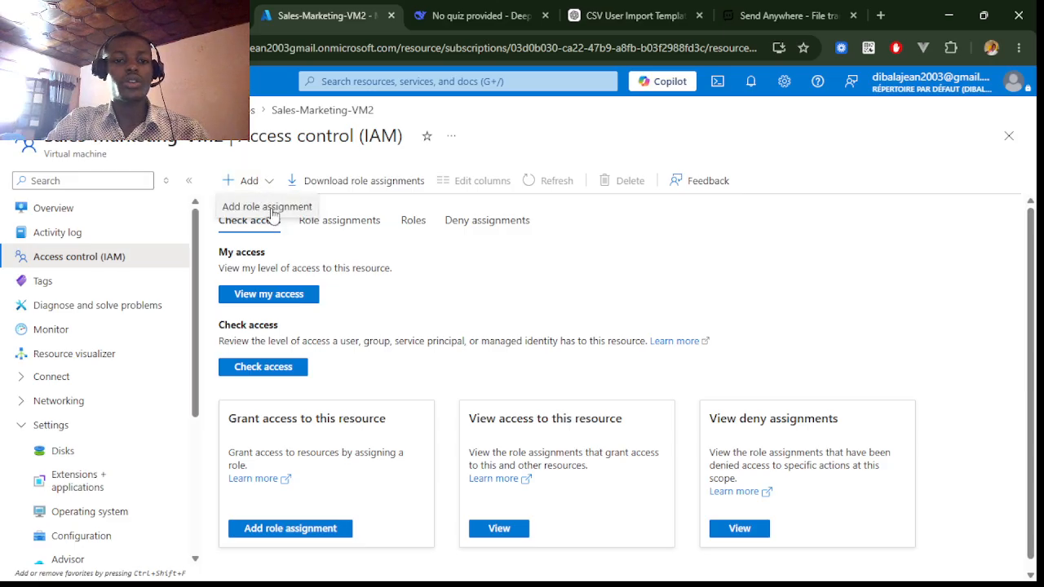
pyautogui.click(272, 209)
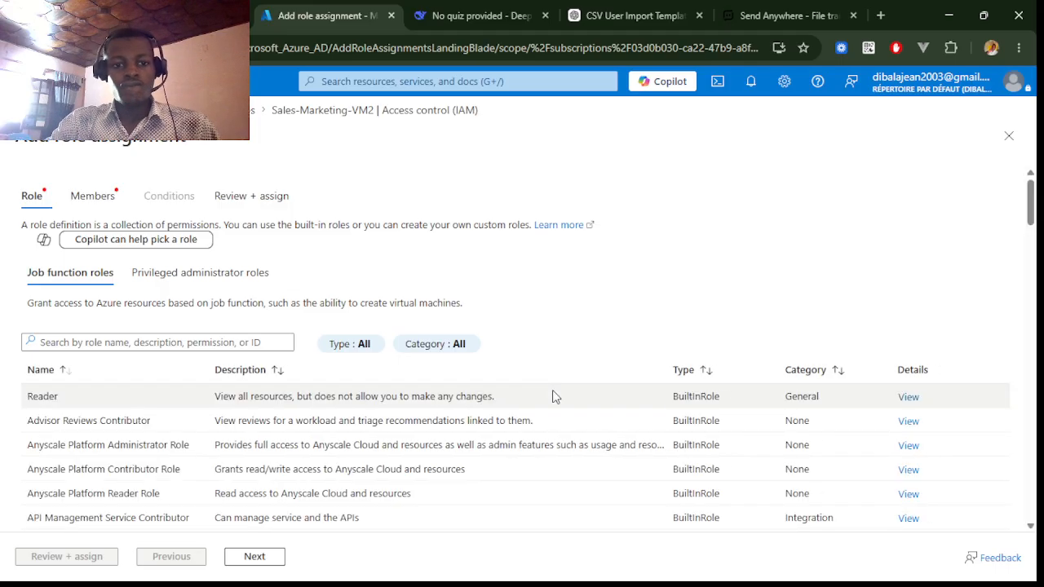
pyautogui.click(239, 345)
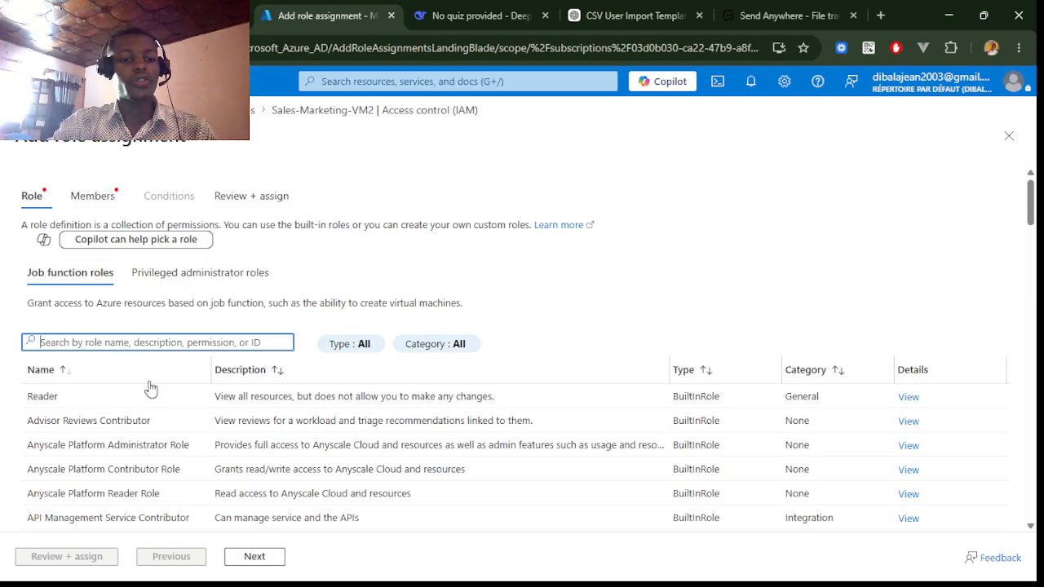
pyautogui.write('Virtual Machine Adm')
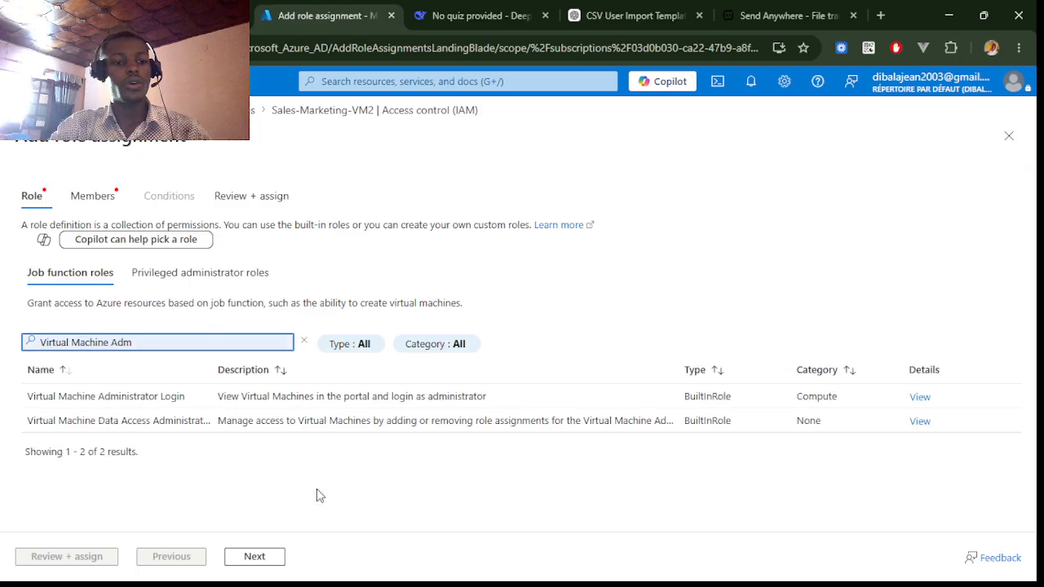
pyautogui.click(138, 404)
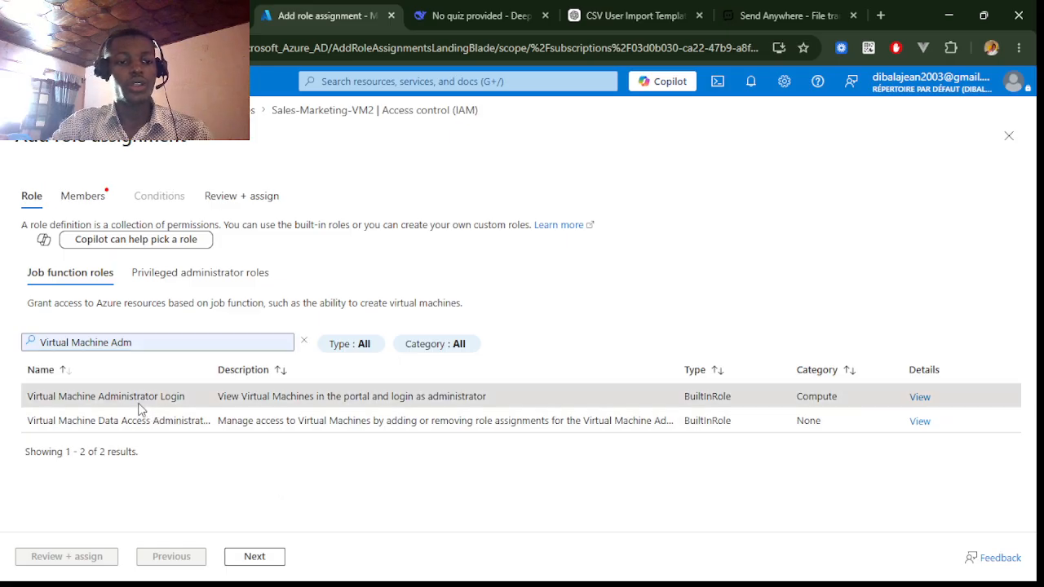
pyautogui.click(267, 558)
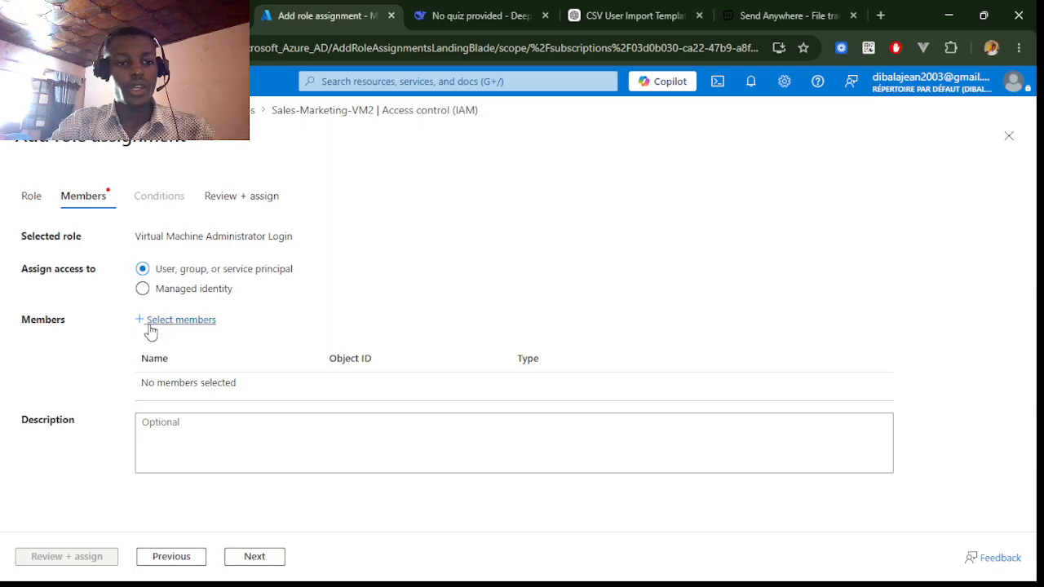
# - Add the Sales & Marketing Team group as the role assignment's member
pyautogui.click(151, 326)
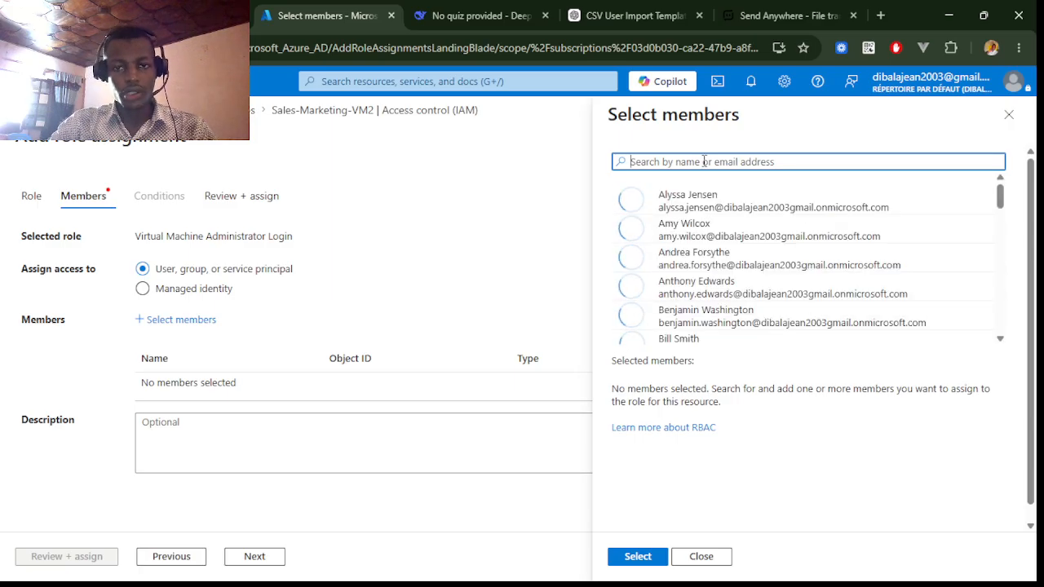
pyautogui.write('Sales')
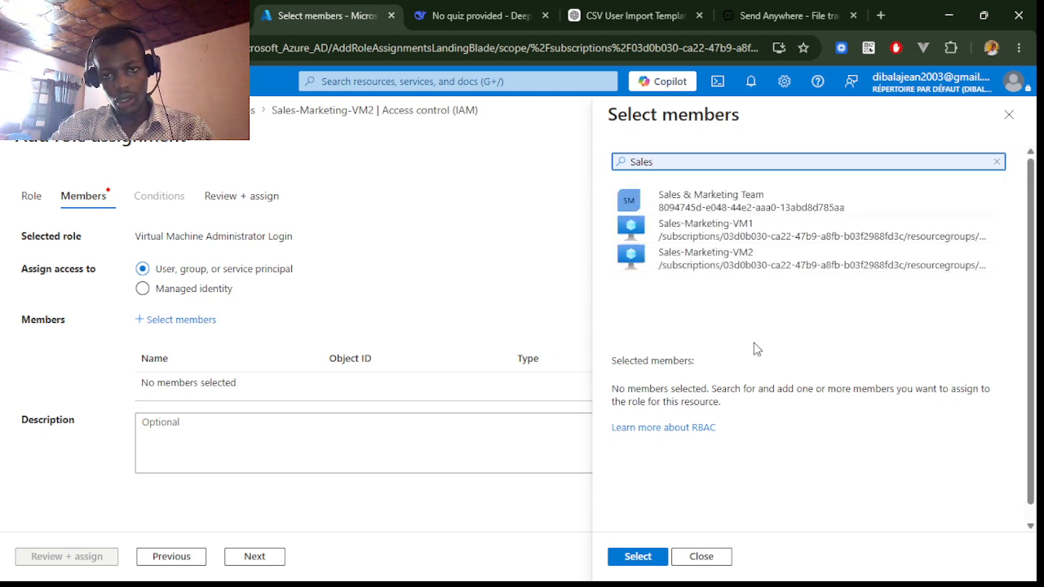
pyautogui.click(695, 201)
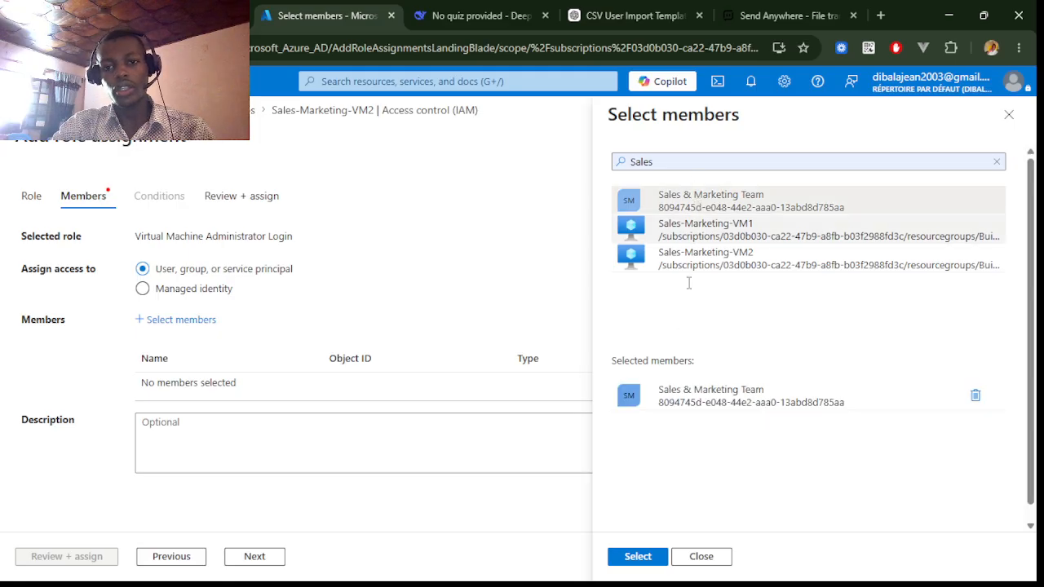
pyautogui.click(630, 562)
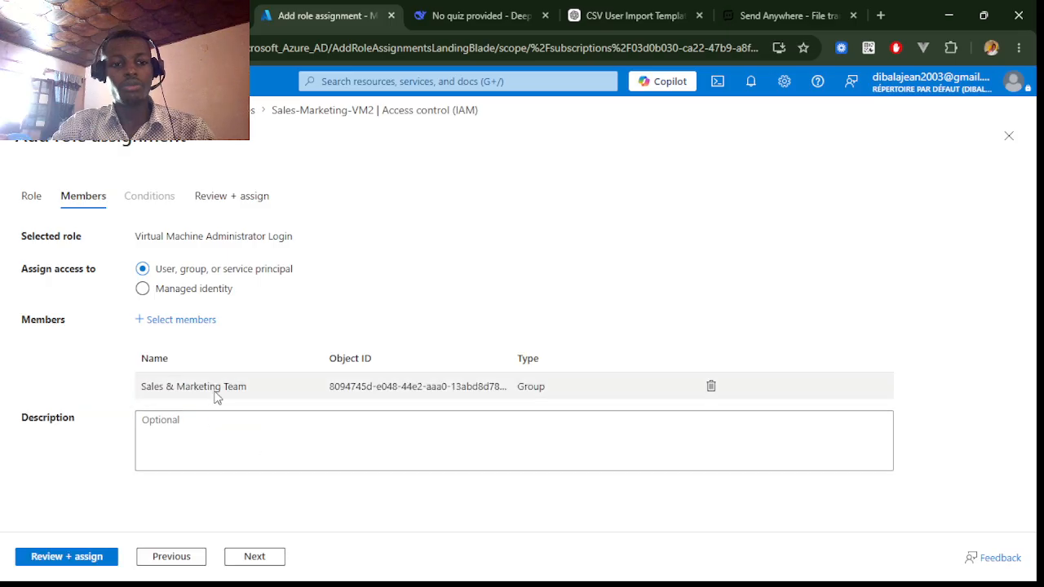
# - Try to complete the Virtual Machine Administrator Login assignment for the Sales & Marketing Team, then open the VM's role assignments list
pyautogui.click(258, 559)
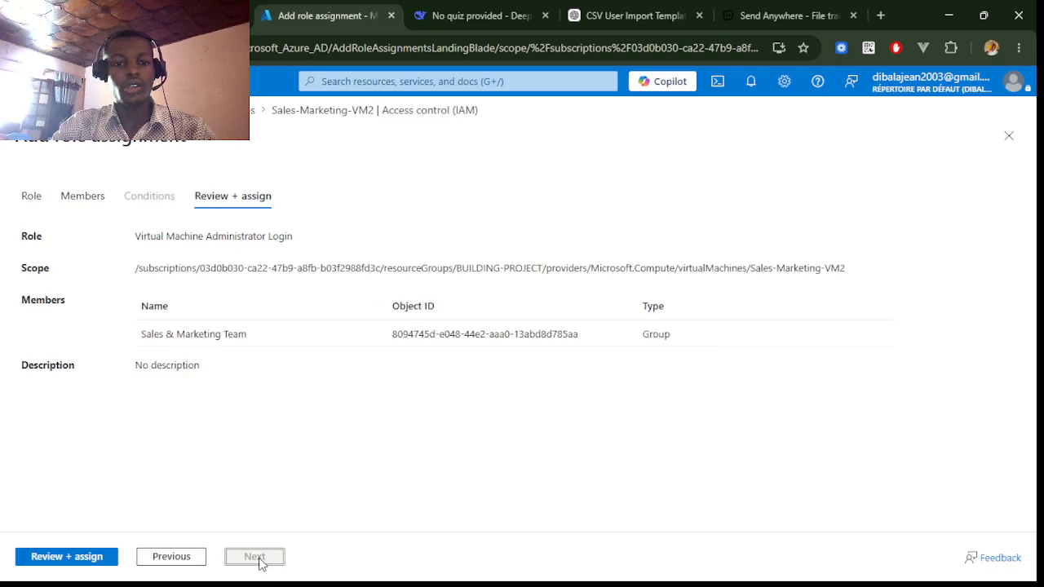
pyautogui.click(72, 562)
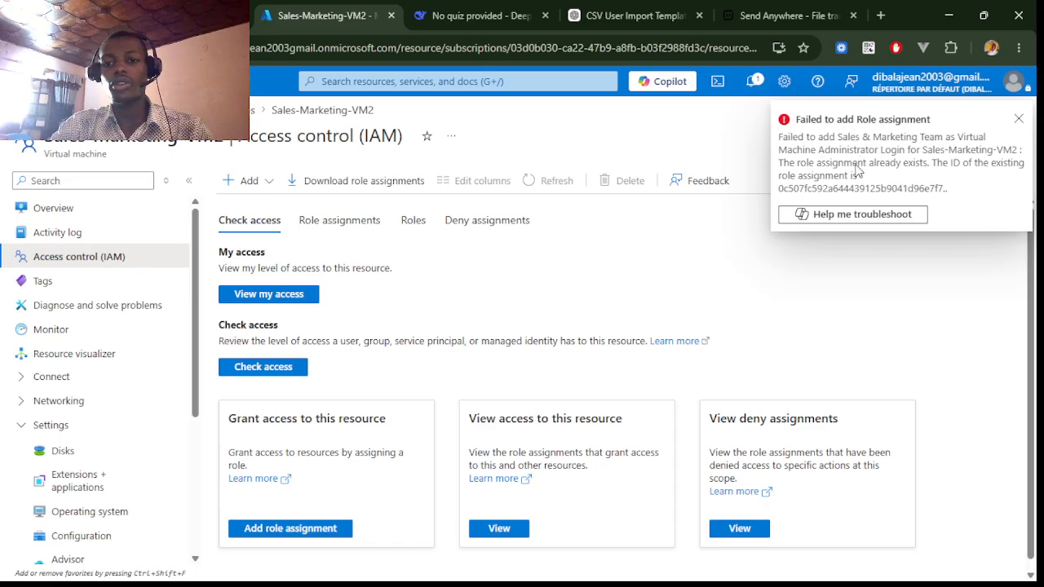
pyautogui.click(1017, 121)
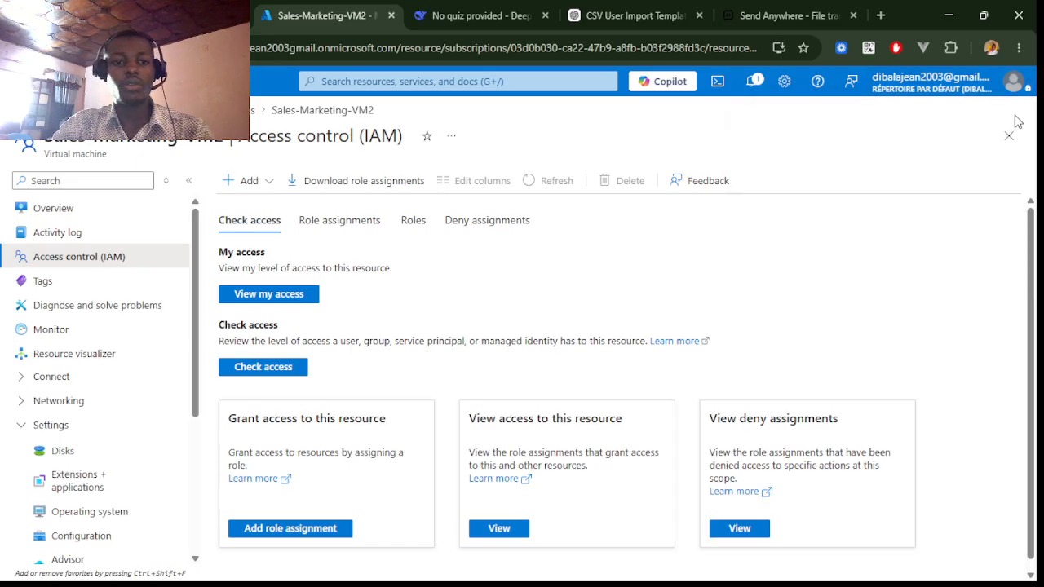
pyautogui.click(339, 216)
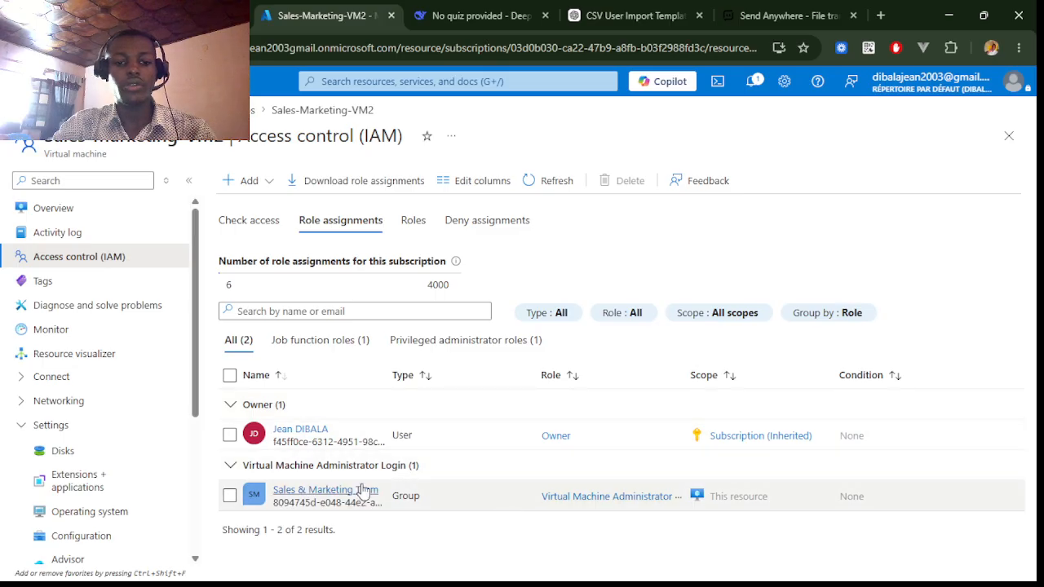
# - Switch to the course assignment page and read the server storage requirements for each team
pyautogui.hotkey('alt', 'Tab')
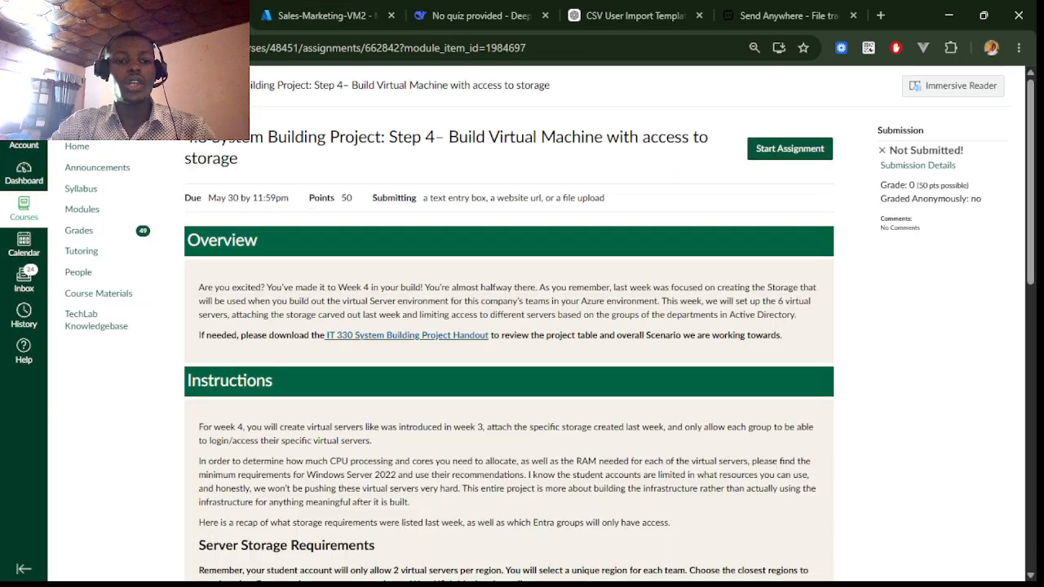
pyautogui.scroll(-4, 422, 336)
pyautogui.scroll(-1, 425, 332)
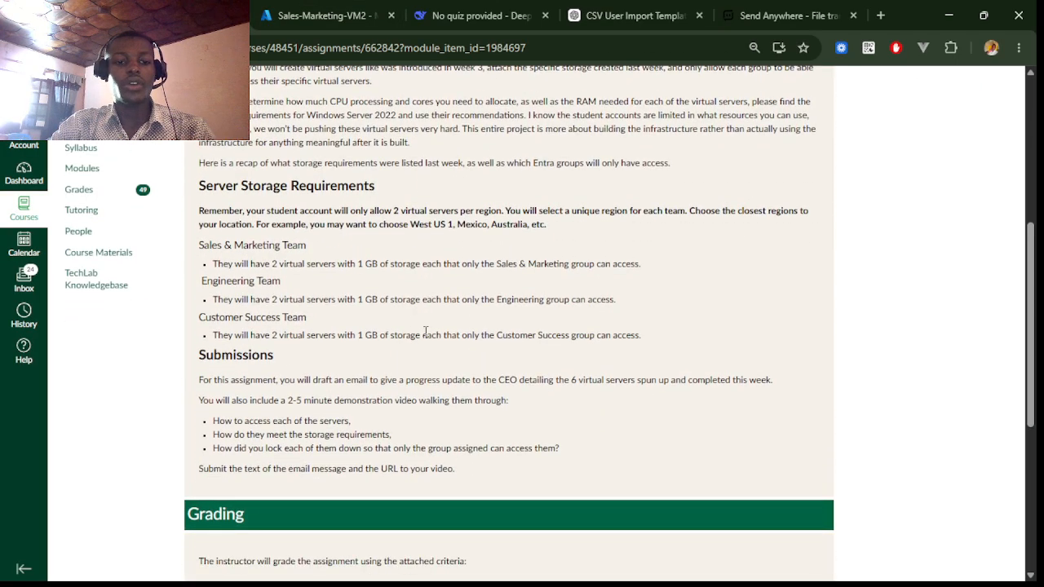